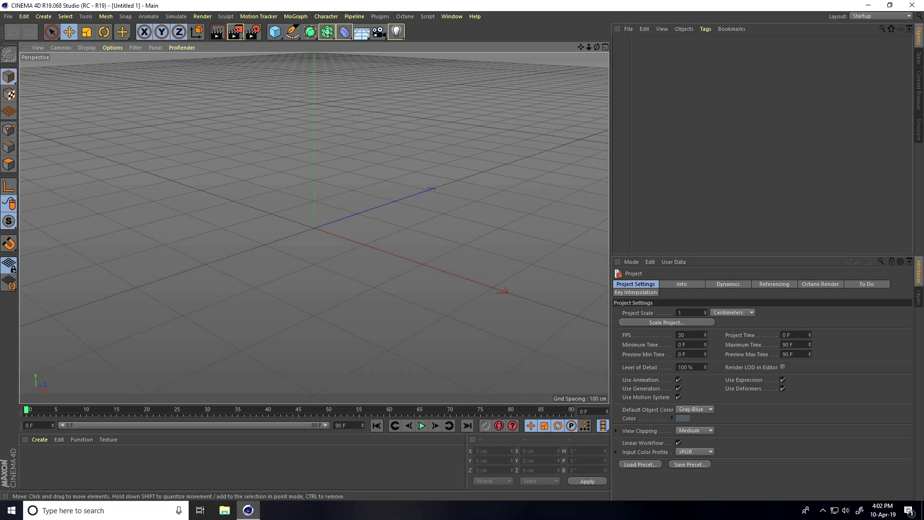
Add a Text spline reading S and set its alignment to Middle.
left_click(292, 31)
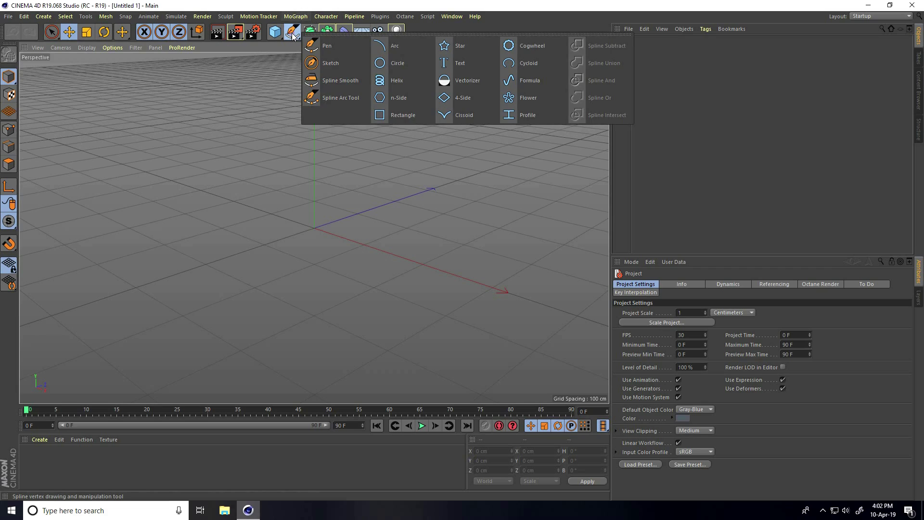
left_click(467, 64)
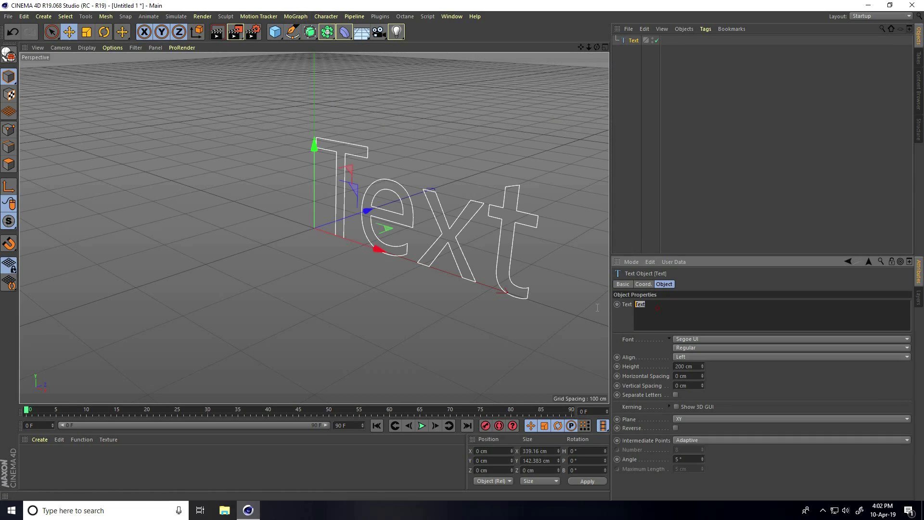
type("SS")
left_click(677, 359)
left_click(682, 374)
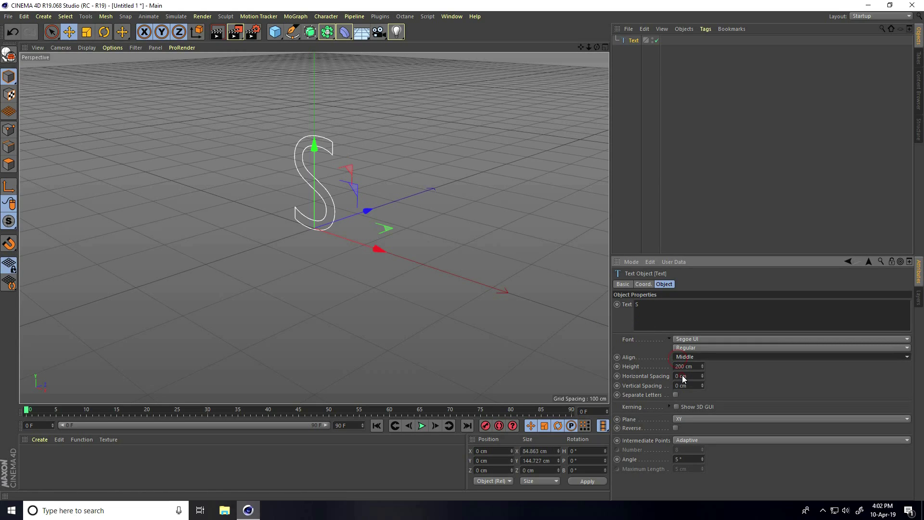
Set the S's font to Arial Black.
left_click(679, 341)
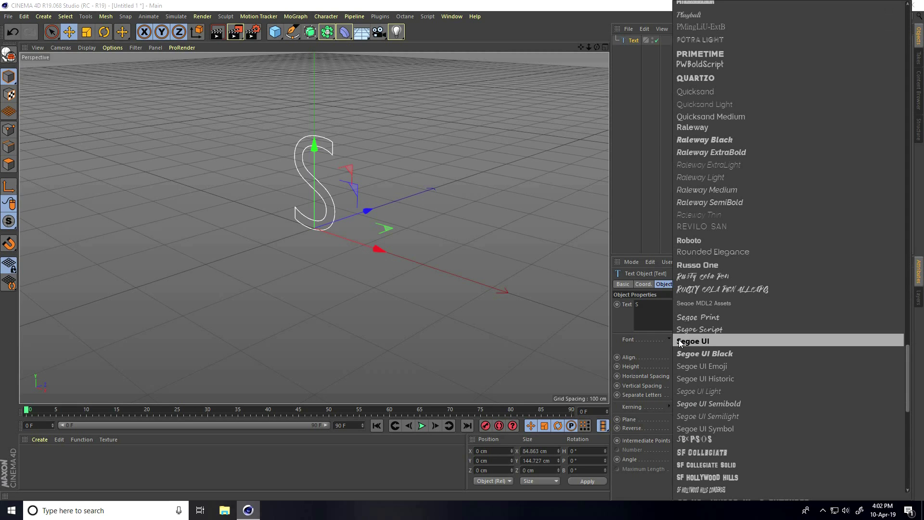
scroll(689, 340, "up", 10)
scroll(689, 339, "up", 20)
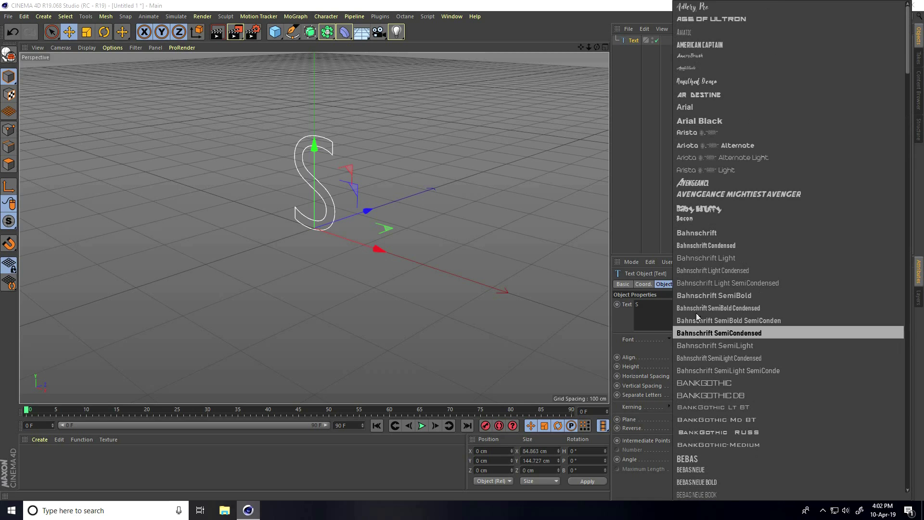
left_click(699, 121)
mouse_move(291, 150)
left_mouse_down("alt")
mouse_move(358, 114)
mouse_move(324, 207)
mouse_move(337, 206)
left_mouse_up("alt")
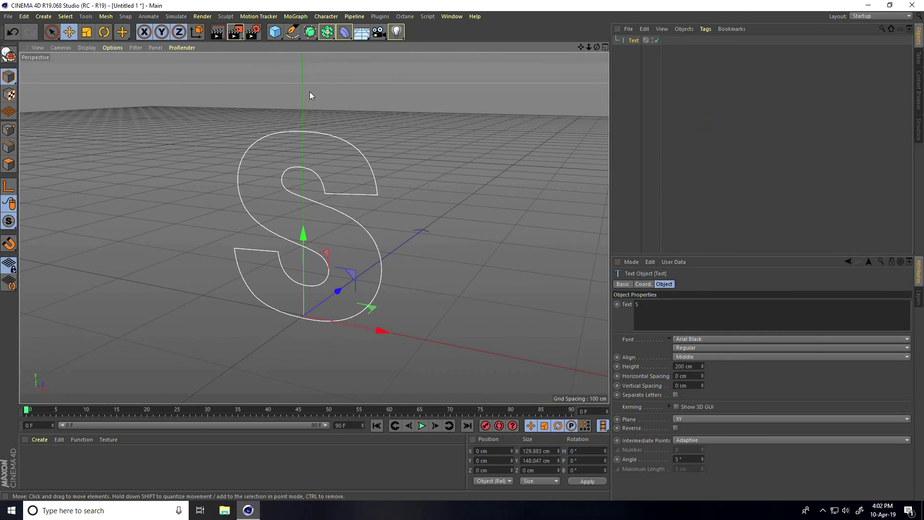
left_click(310, 32)
Add an Extrude generator and make the Text spline its child.
left_click(444, 48)
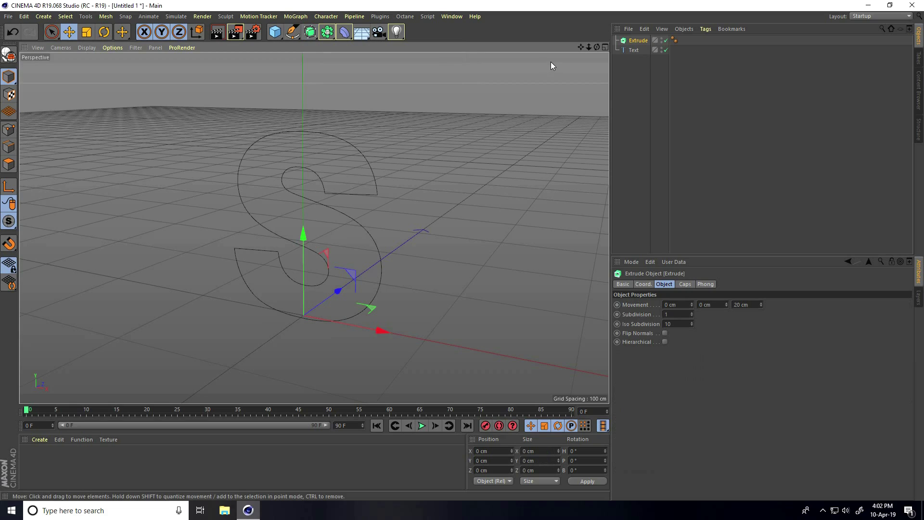
left_click(634, 50)
left_click_drag(635, 50, 638, 41)
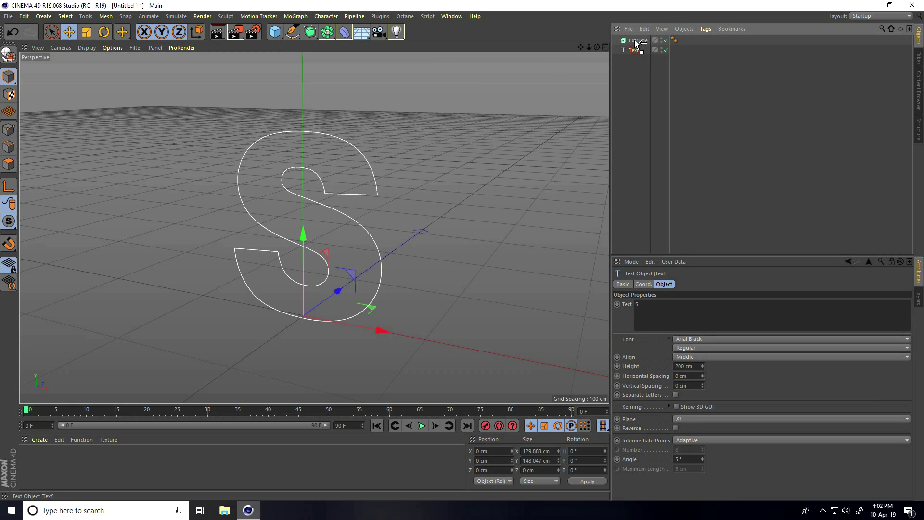
left_click(638, 41)
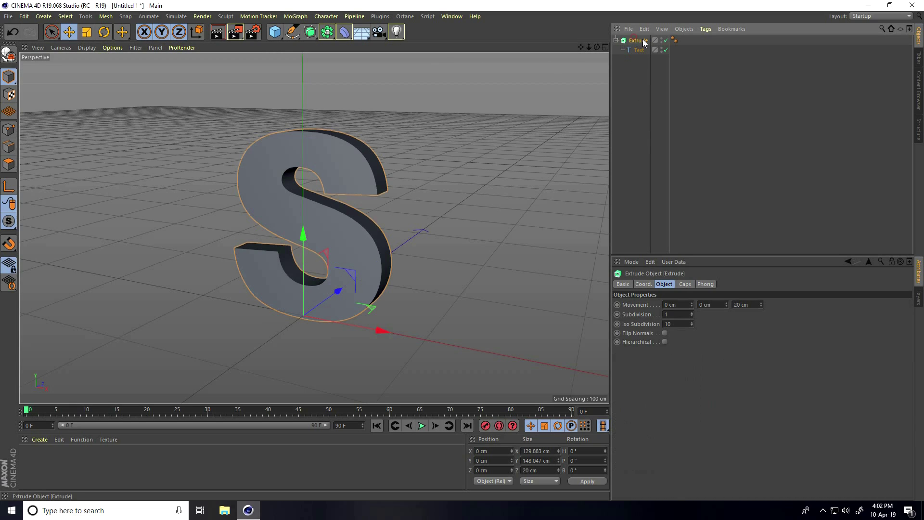
Set both the start and end caps of the Extrude to Fillet Cap.
left_click(685, 284)
left_click(700, 304)
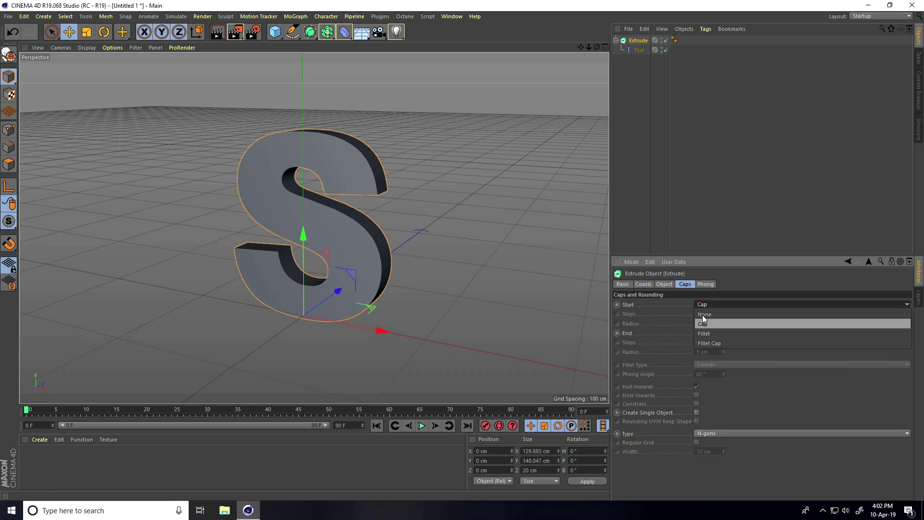
left_click(708, 345)
left_click(709, 333)
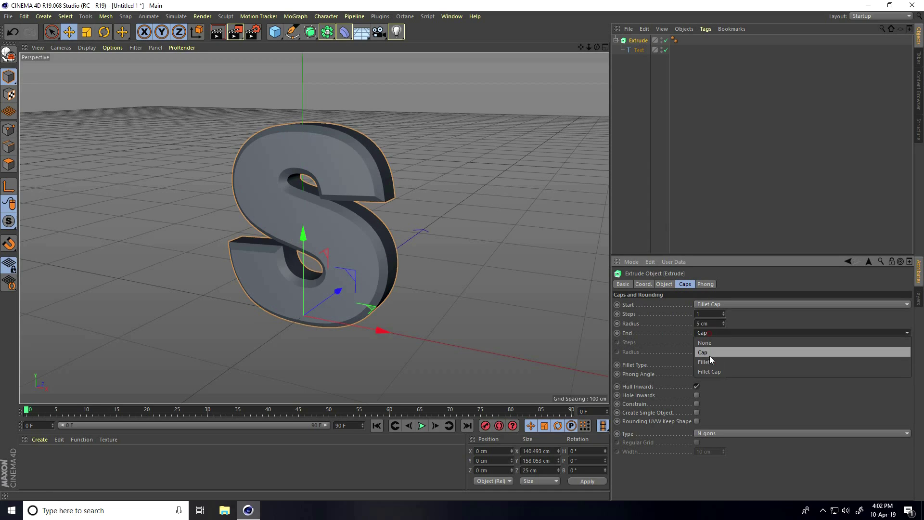
left_click(709, 372)
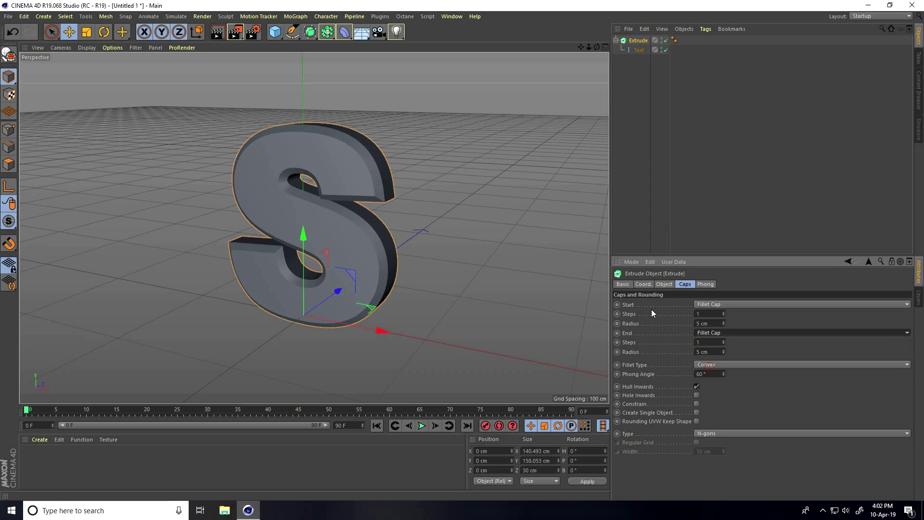
Give both fillet caps 8 steps and a 2 cm radius.
left_click(702, 314)
key("Tab")
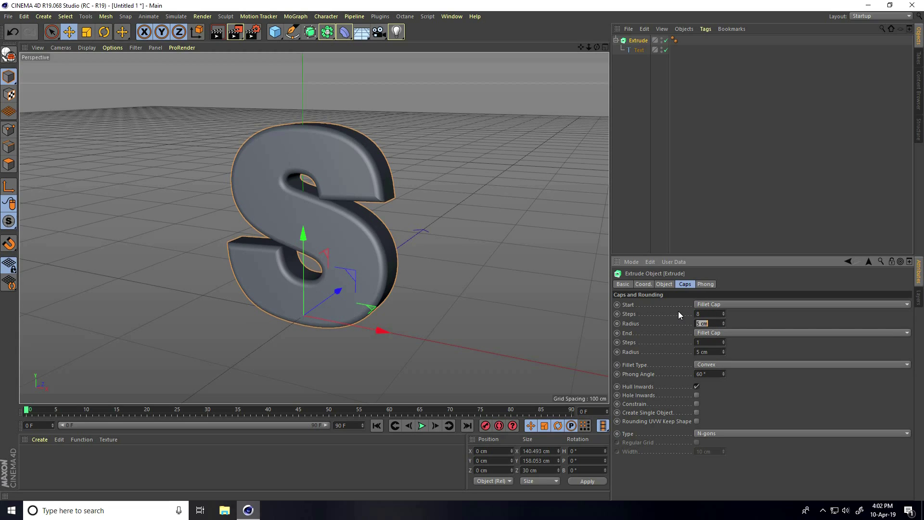
type("2")
key("Tab")
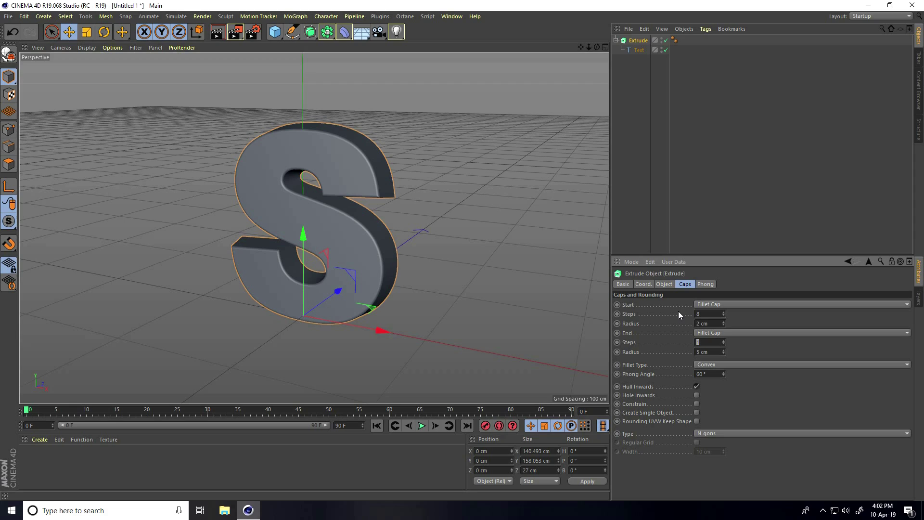
type("8")
key("Tab")
type("2")
key("Tab")
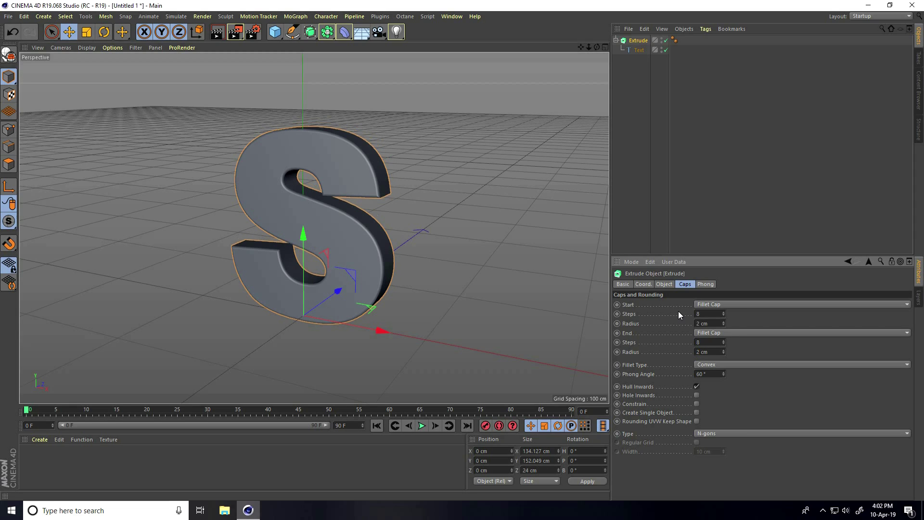
left_click(86, 47)
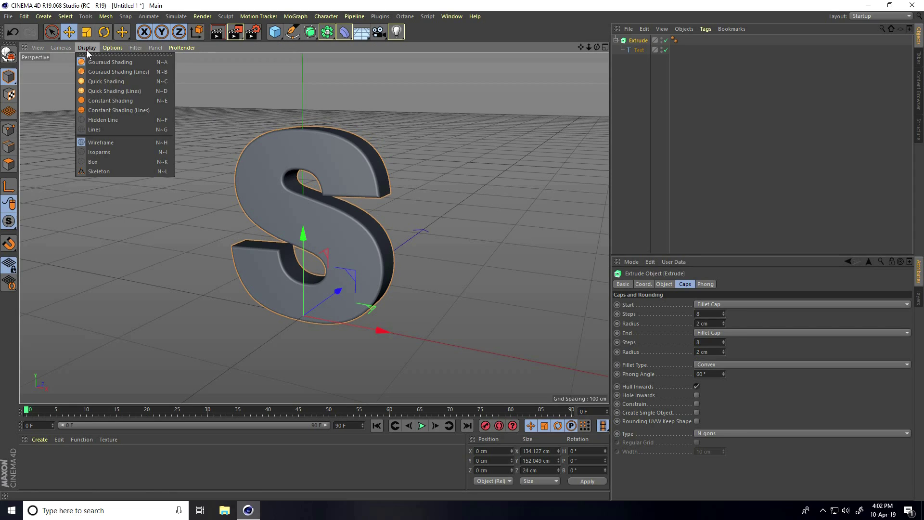
Switch to Gouraud Shading (Lines) and build the caps from a 4 cm regular quadrangle grid.
left_click(123, 73)
scroll(313, 189, "up", 4)
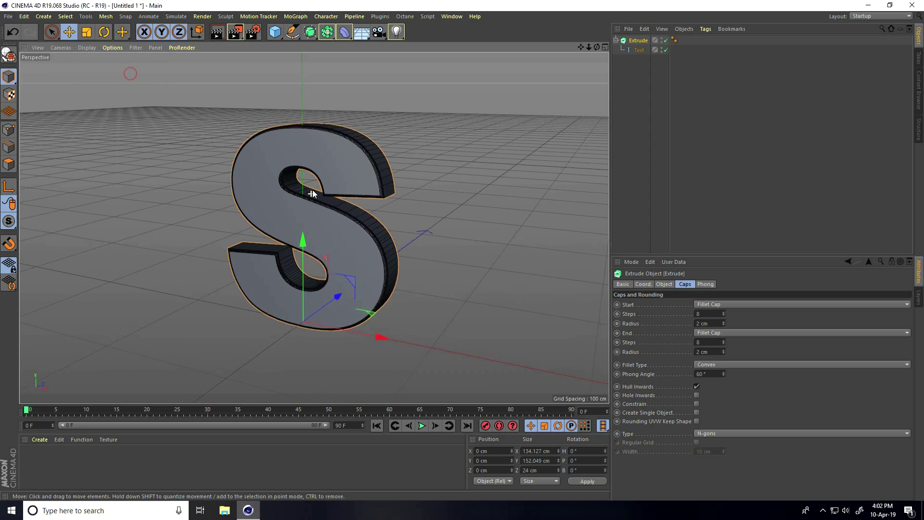
left_click(706, 435)
left_click(708, 452)
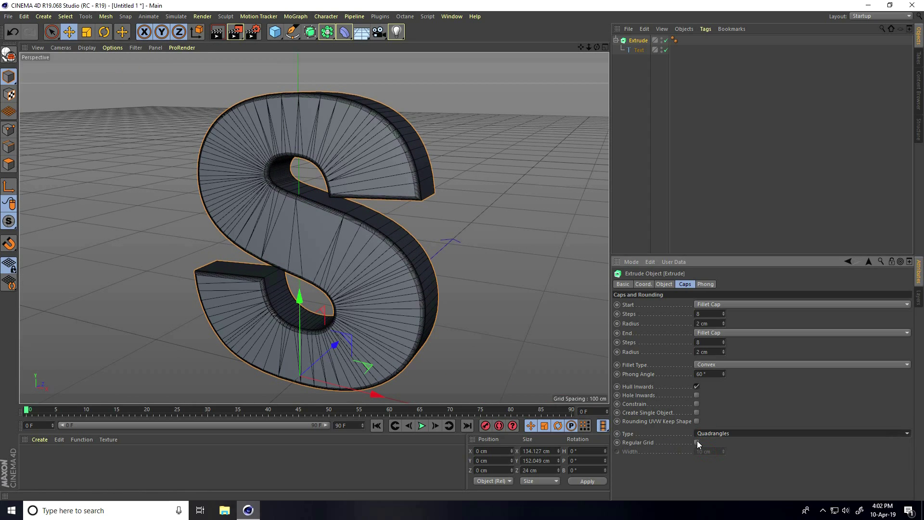
left_click(696, 443)
double_click(718, 453)
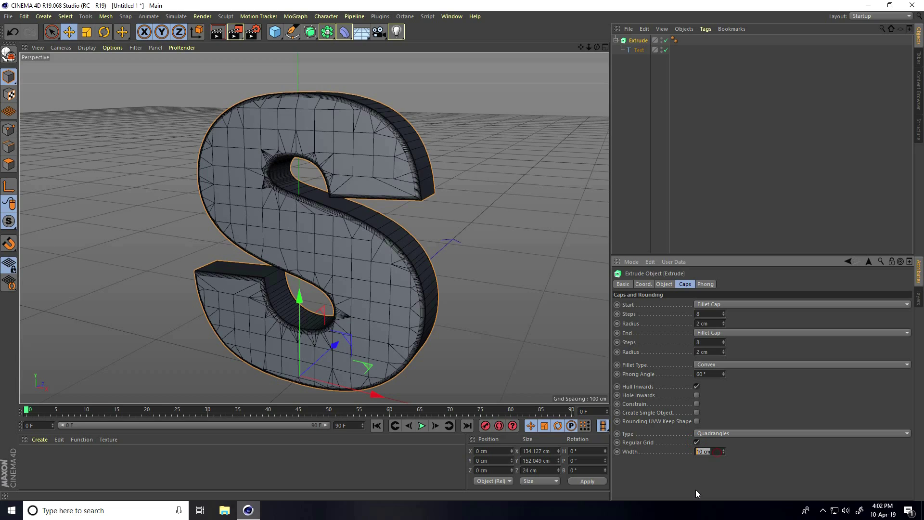
type("4")
key("Return")
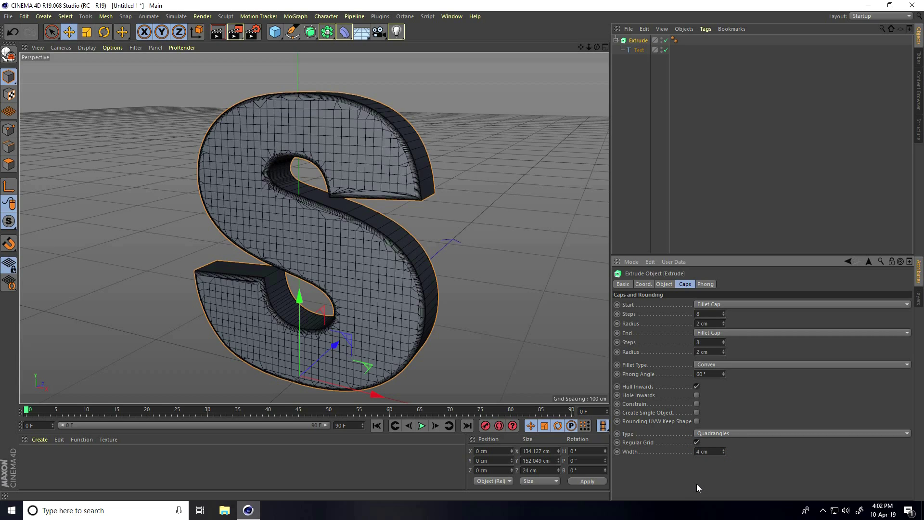
Set the Extrude to 7 subdivisions and a 40 cm Z movement.
left_click(663, 284)
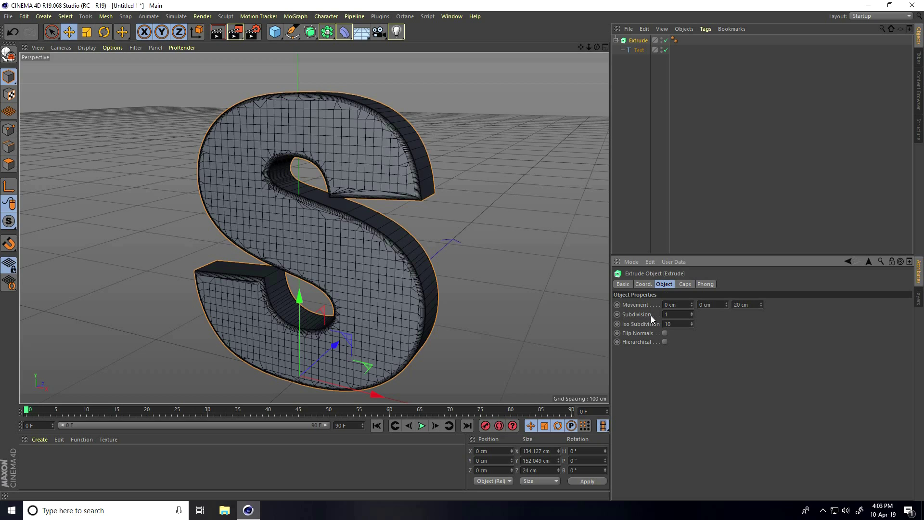
left_click(691, 312)
left_click(691, 313)
left_click(691, 313)
mouse_move(494, 315)
left_mouse_down("alt")
mouse_move(443, 314)
mouse_move(480, 314)
left_mouse_up("alt")
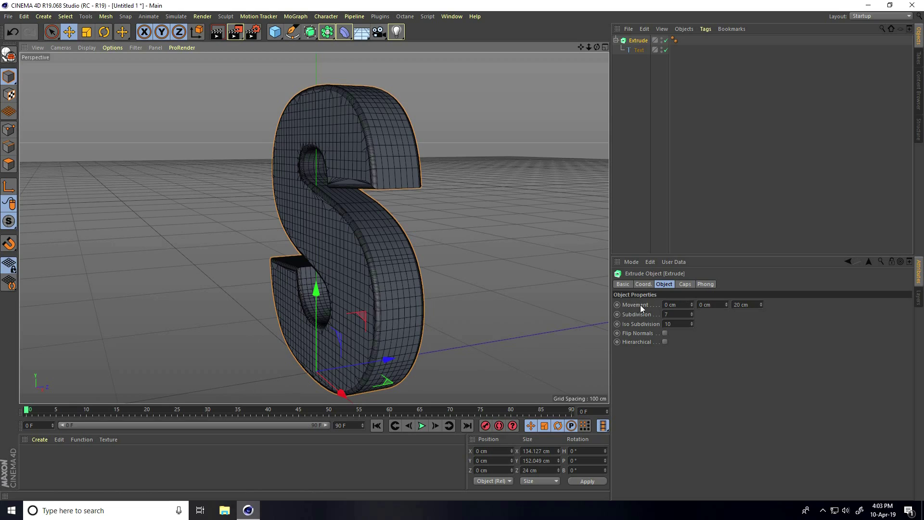
double_click(743, 304)
type("40")
key("Return")
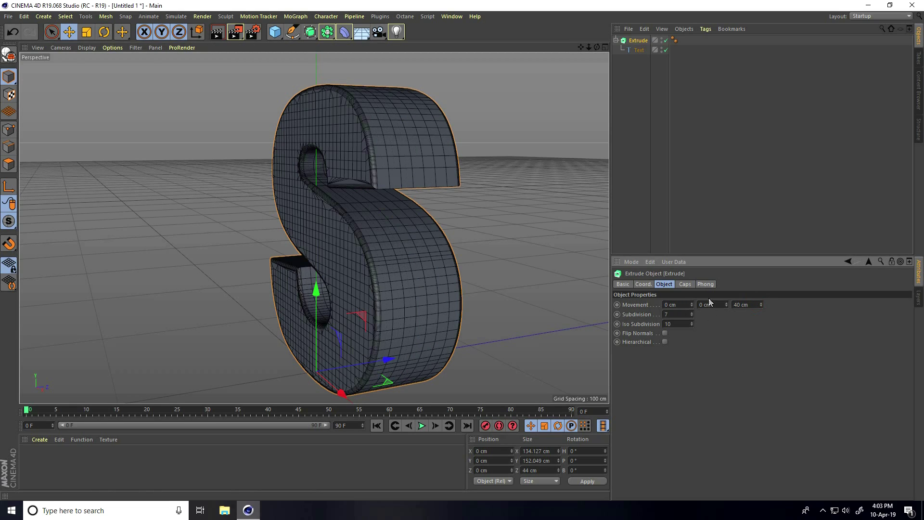
Give the S text spline Natural intermediate points with Number set to 10.
left_click(639, 50)
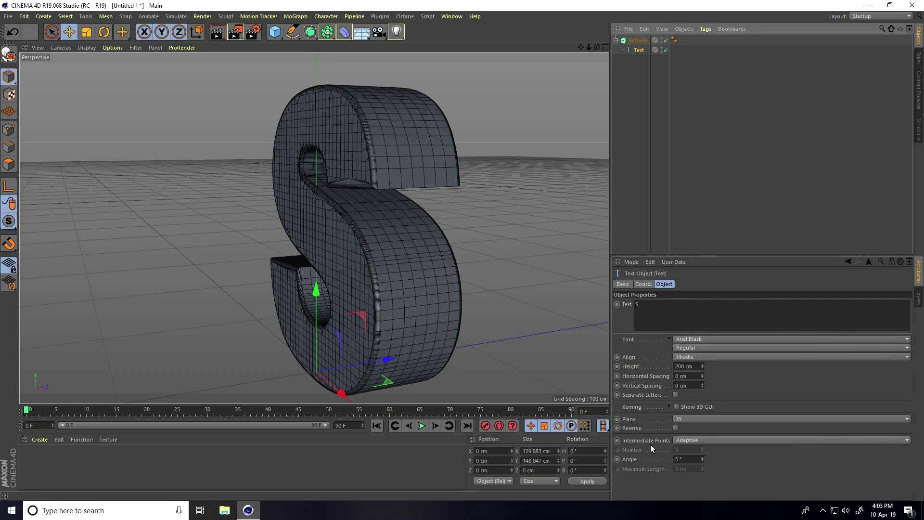
left_click(683, 441)
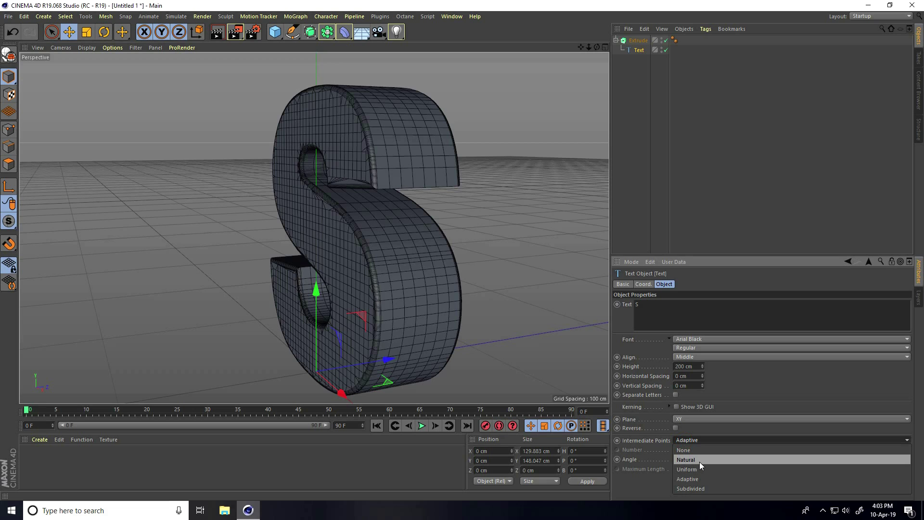
left_click(685, 459)
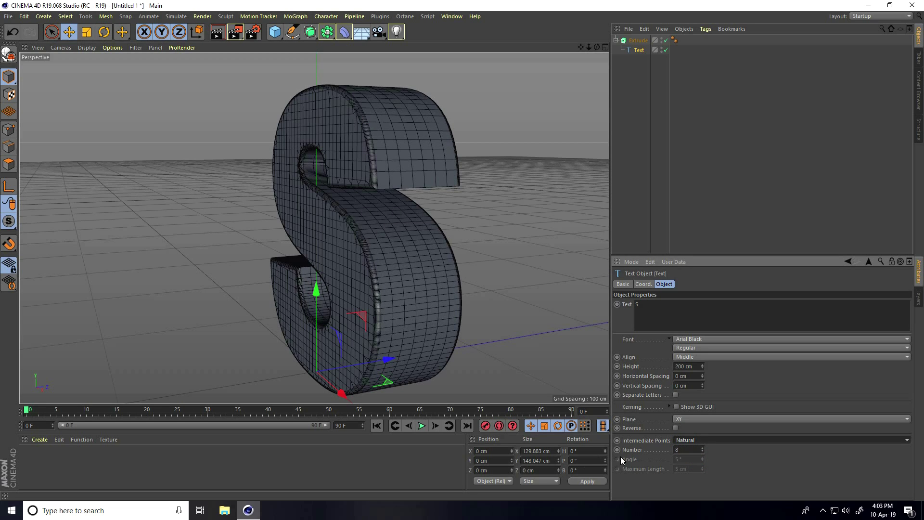
left_click(702, 447)
left_click(703, 447)
left_click_drag(322, 278, 368, 226, "alt")
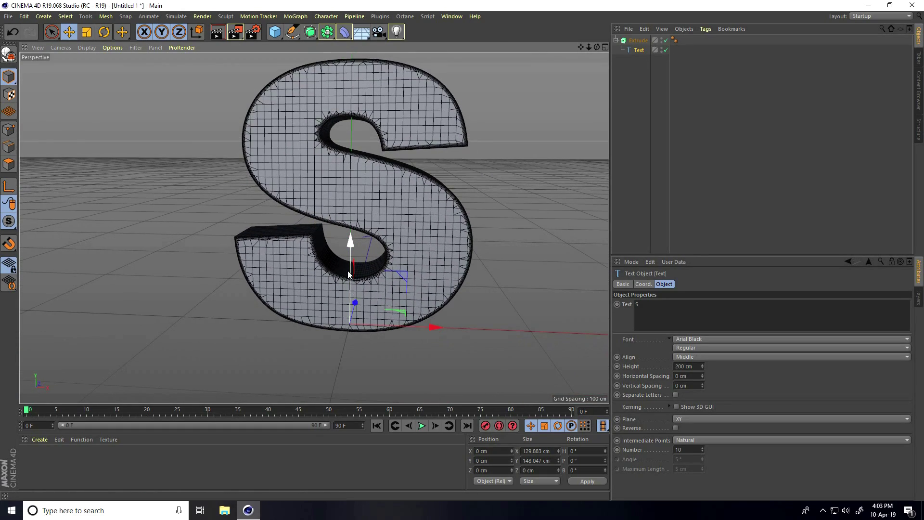
Move the Extrude's pivot axis down to the base of the S in Front view.
middle_click(350, 322)
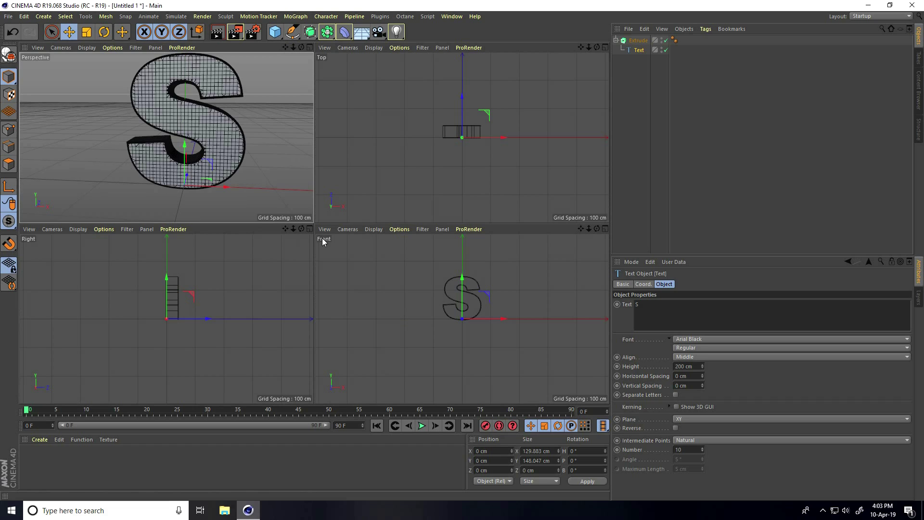
middle_click(455, 296)
scroll(310, 208, "up", 5)
scroll(340, 333, "up", 5)
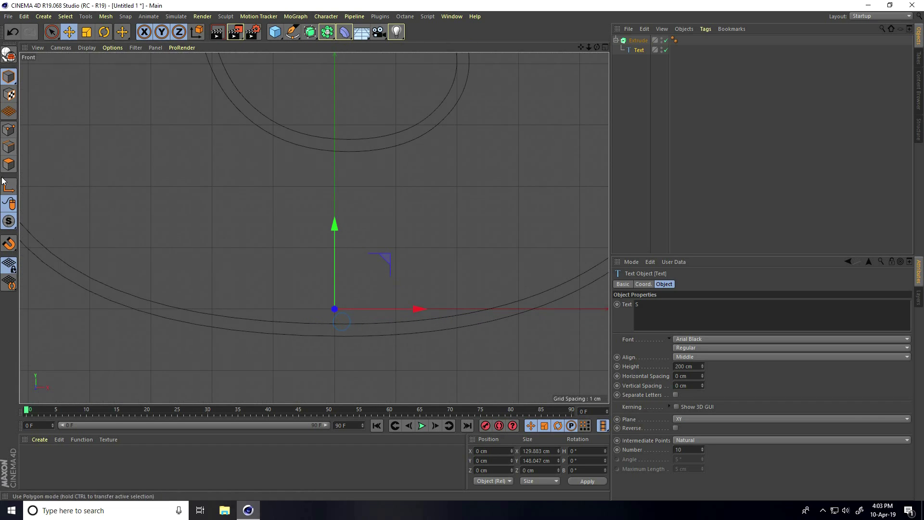
left_click(637, 41)
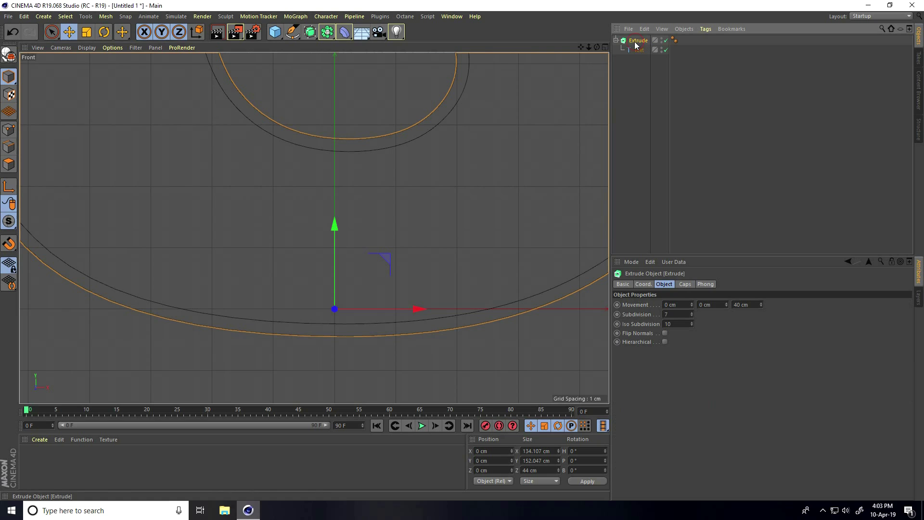
left_click(12, 193)
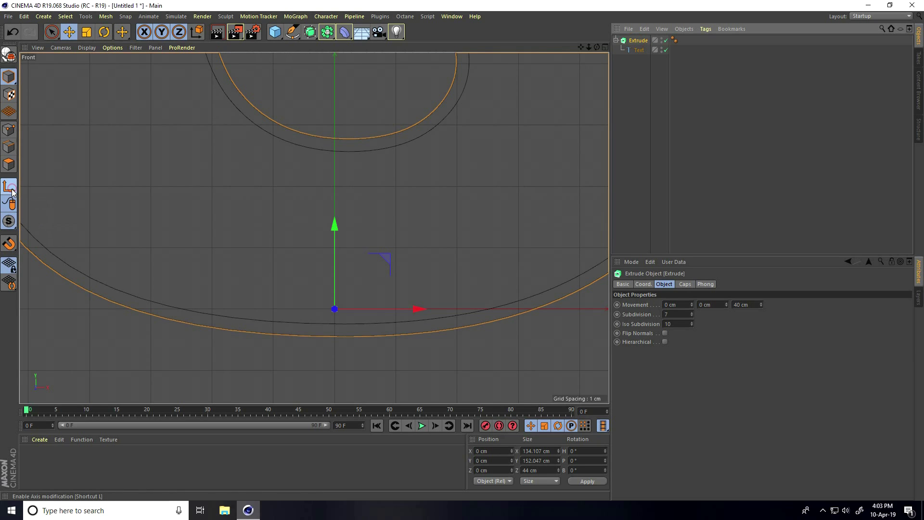
scroll(327, 337, "up", 4)
left_click_drag(340, 180, 342, 244)
Centre the pivot in the S's depth at about Z 20 cm from Top view.
scroll(382, 295, "up", 6)
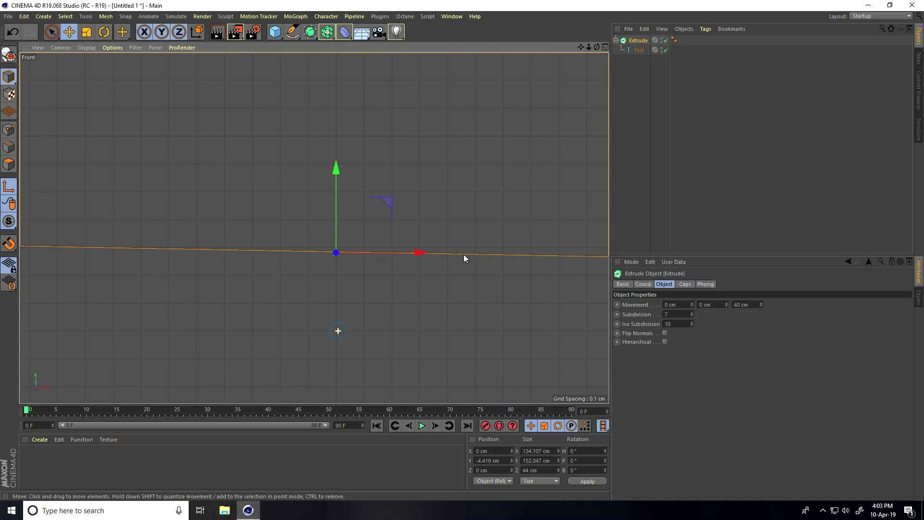
scroll(296, 297, "down", 5)
middle_click(304, 304)
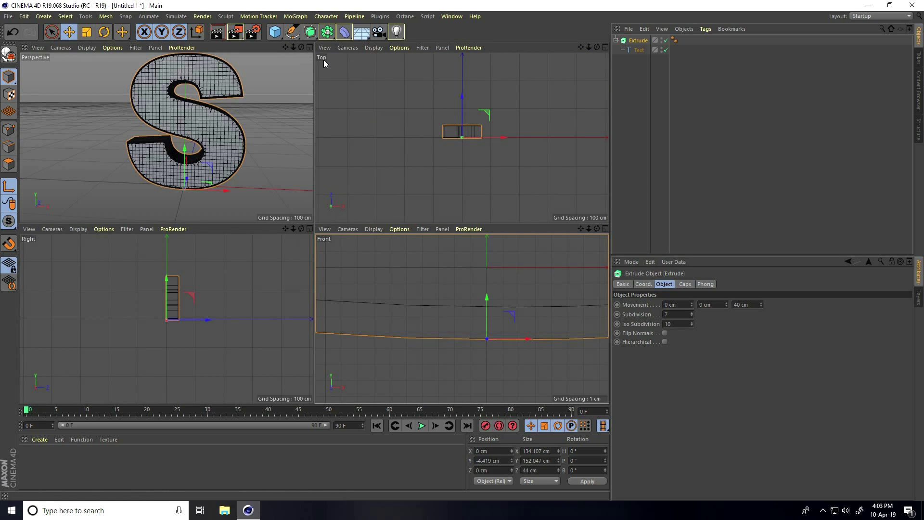
middle_click(365, 94)
scroll(320, 207, "up", 4)
scroll(332, 222, "up", 3)
left_click_drag(291, 232, 285, 139)
scroll(288, 225, "up", 5)
scroll(286, 229, "up", 2)
left_click_drag(274, 168, 272, 166)
Leave axis mode and orbit the perspective view to inspect the S.
left_click(69, 32)
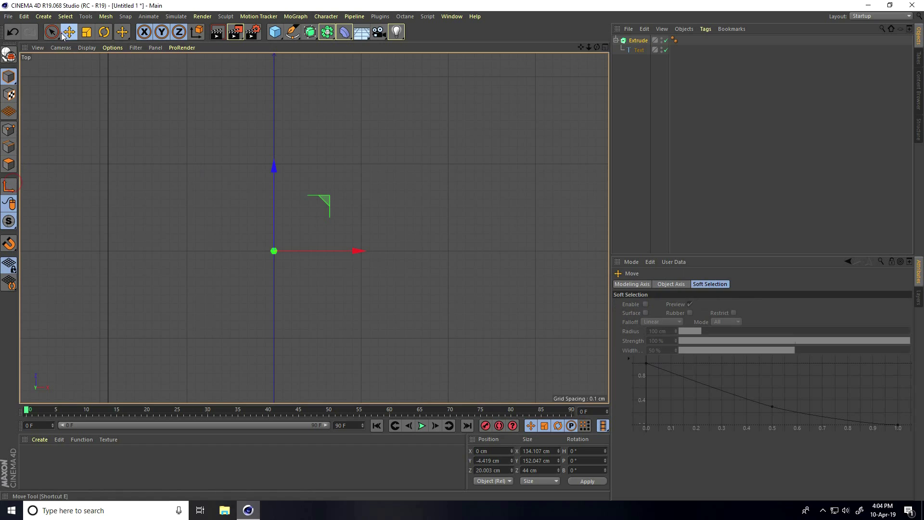
middle_click(126, 155)
middle_click(126, 155)
left_click_drag(285, 261, 457, 227, "alt")
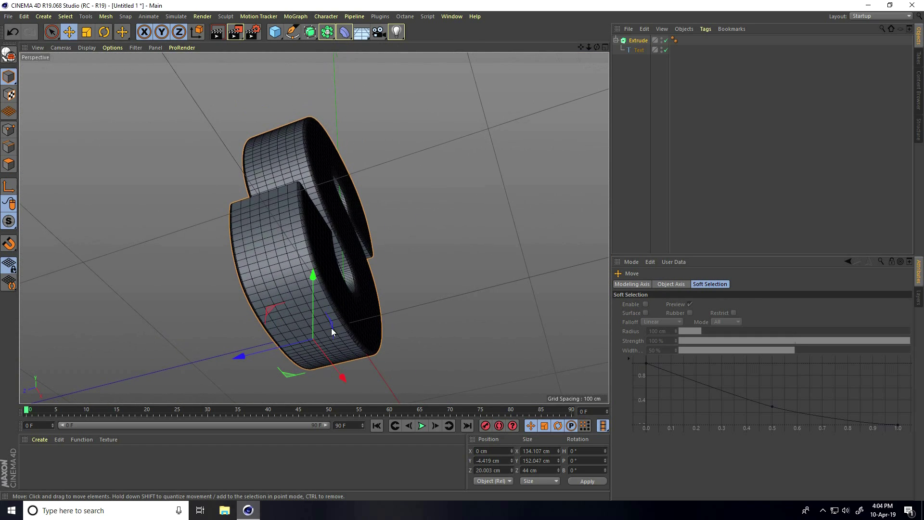
mouse_move(393, 335)
left_mouse_down("alt")
mouse_move(339, 395)
mouse_move(343, 336)
mouse_move(404, 324)
left_mouse_up("alt")
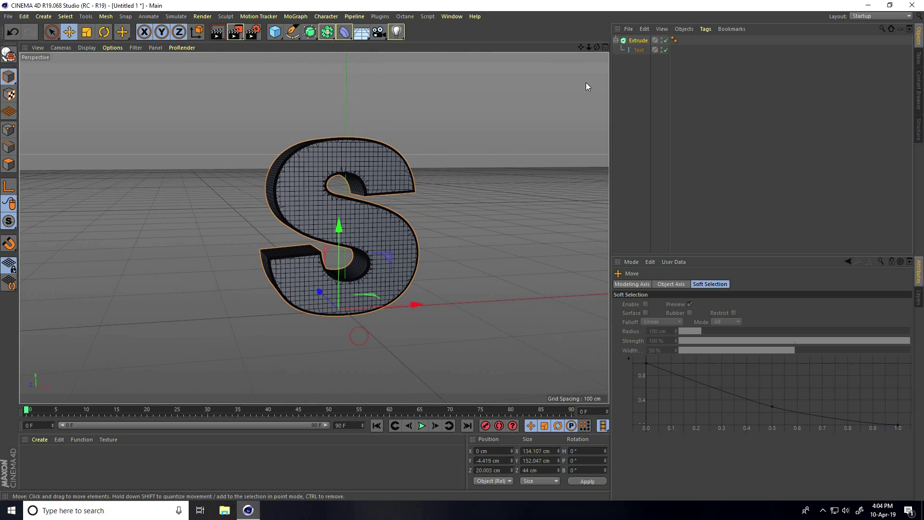
With the Extrude's Coord. values shown, change the animation end frame from 90 to 52.
left_click(638, 41)
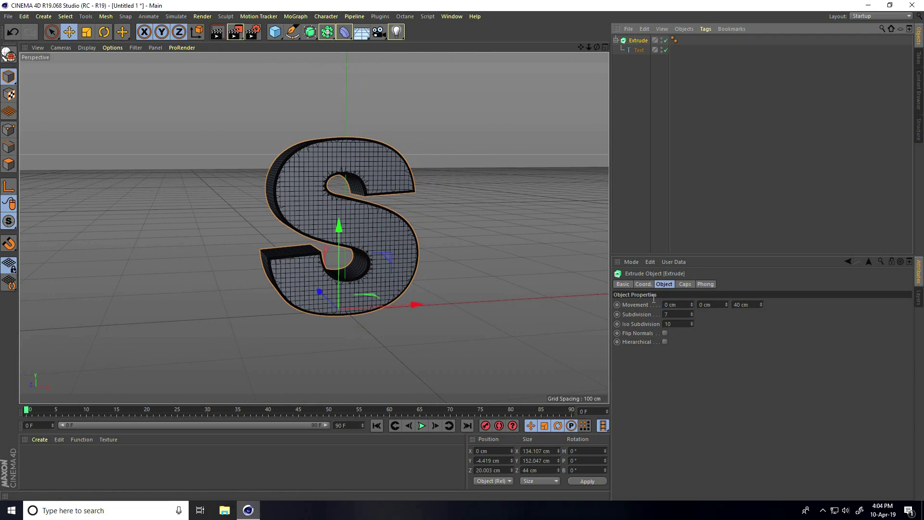
left_click(644, 284)
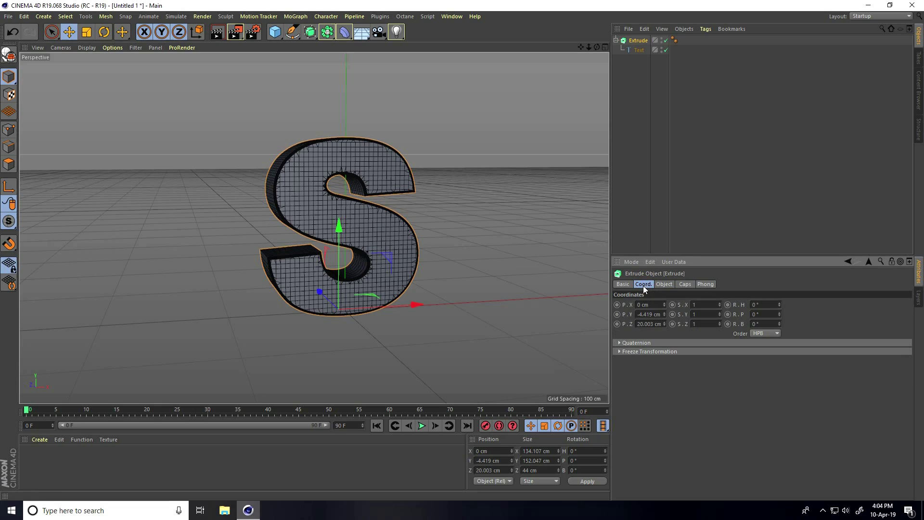
left_click(357, 426)
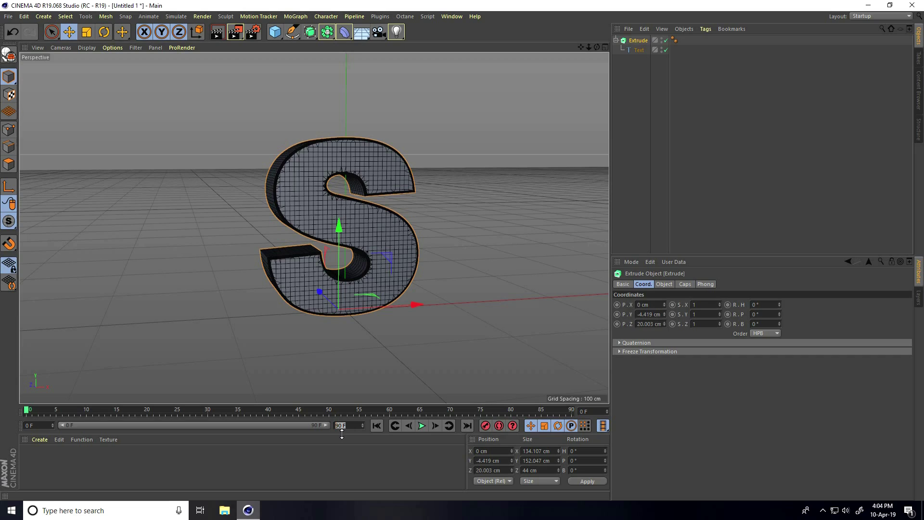
type("52")
key("Return")
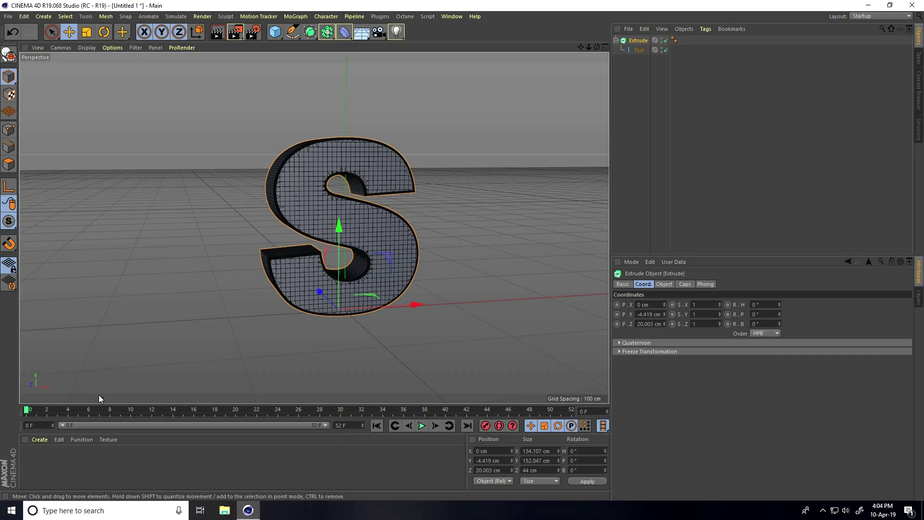
left_click_drag(780, 304, 777, 299)
Keyframe the Extrude's heading at 0° on frame 0 and 360° on frame 50, then play it.
key("ctrl+z")
left_click(728, 305)
left_click(550, 411)
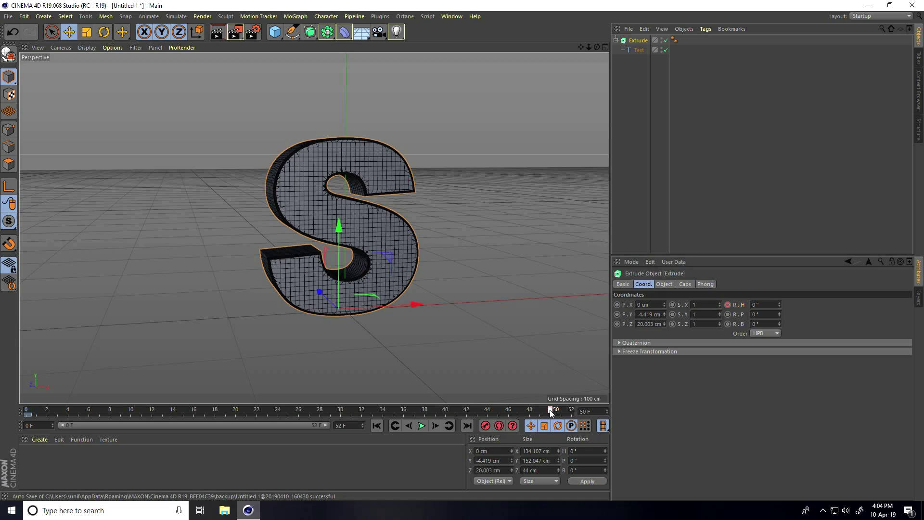
left_click(742, 305)
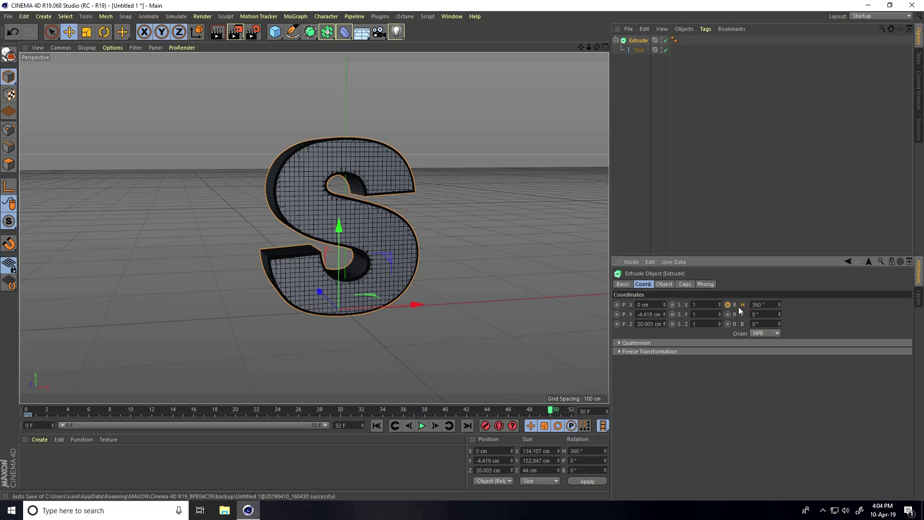
left_click(728, 305)
left_click(377, 426)
left_click(421, 426)
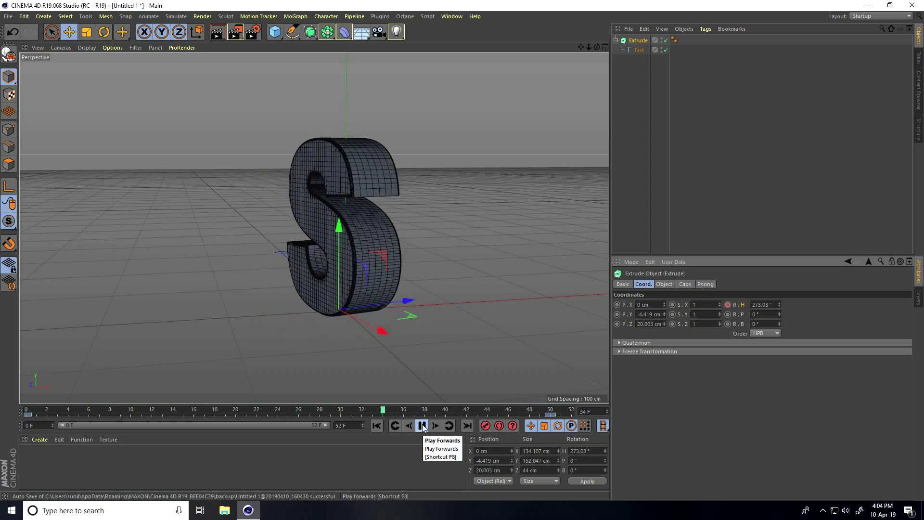
left_click(422, 426)
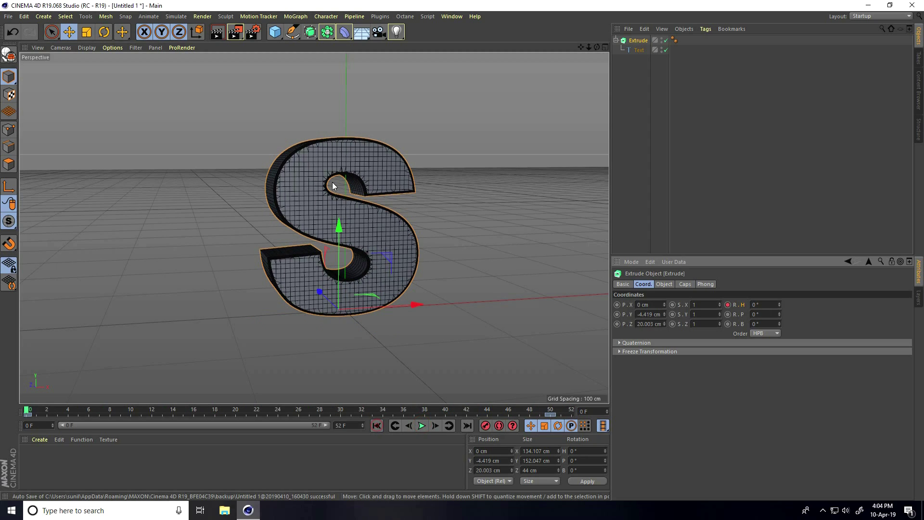
Add a Twist deformer under the Extrude and fit it to the S at 134.107 × 152.047 × 40 cm.
left_click(344, 33)
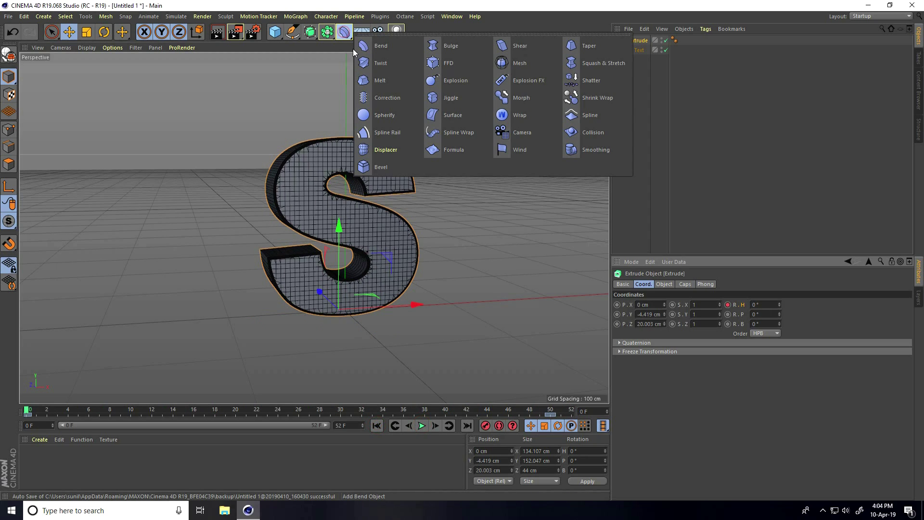
left_click(389, 63)
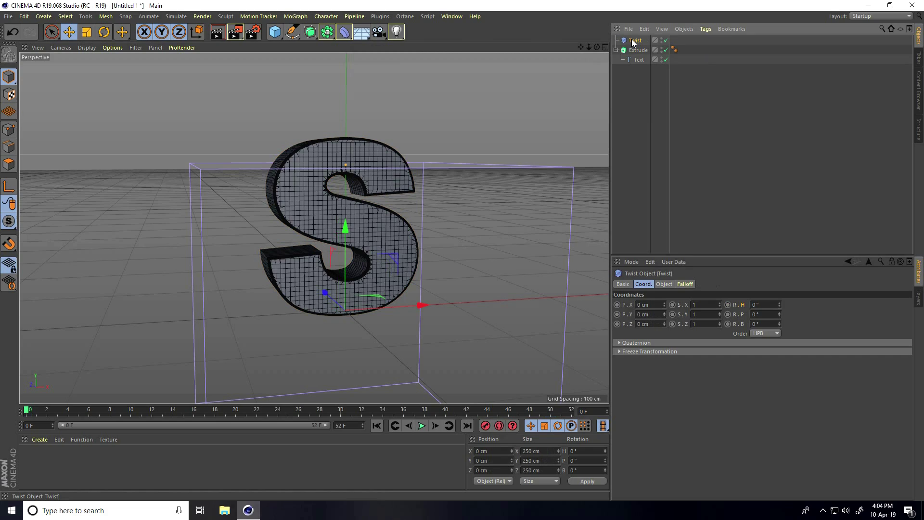
left_click_drag(640, 42, 639, 73)
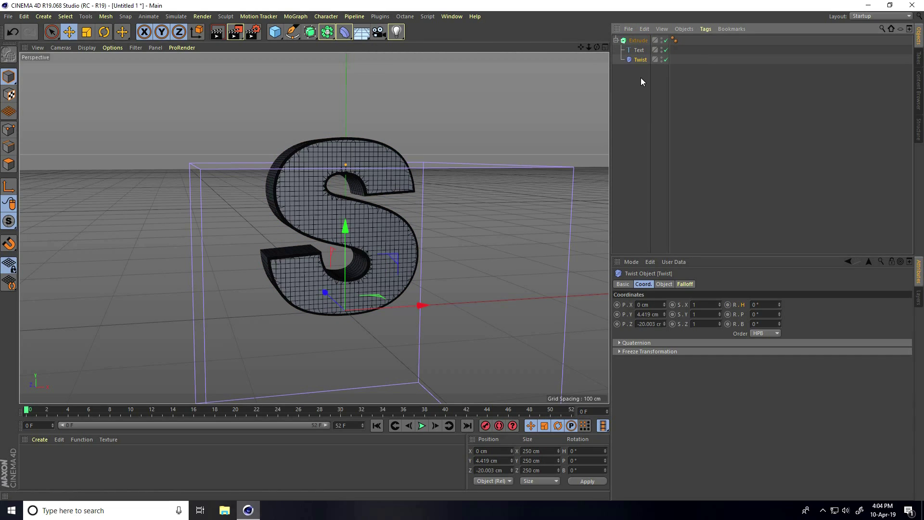
left_click(640, 61)
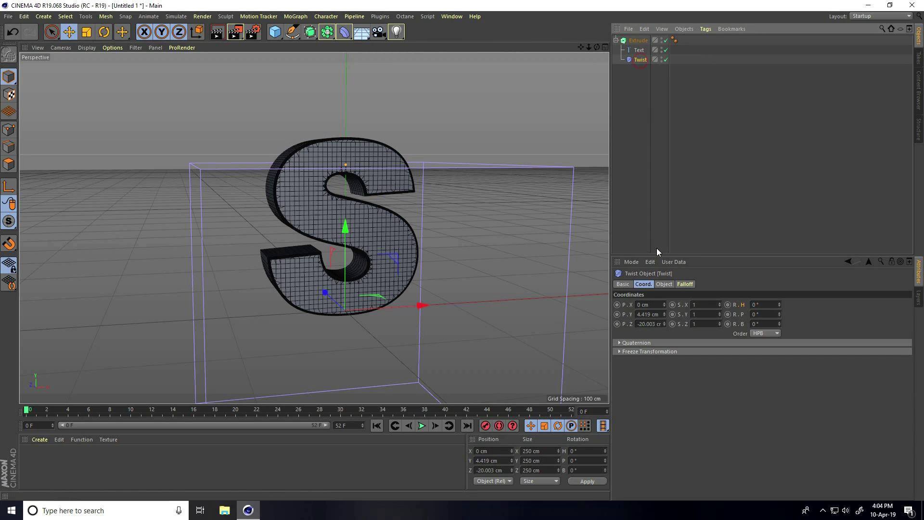
left_click(665, 285)
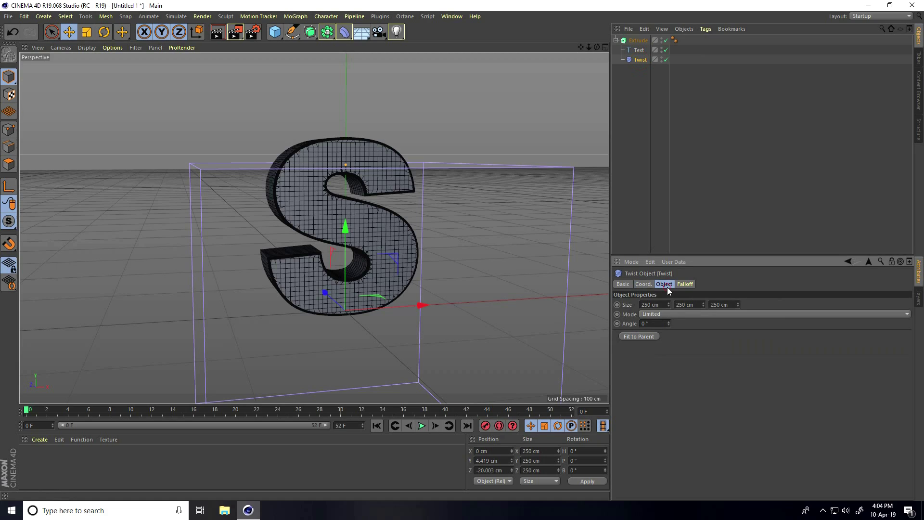
left_click(639, 336)
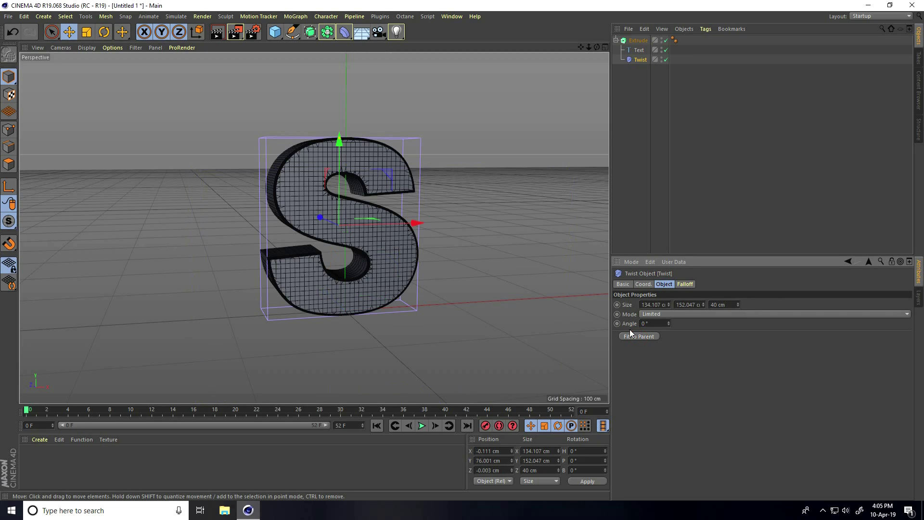
Keyframe the Twist angle on frame 5, then set it to 100° at frame 22.
left_click_drag(668, 323, 667, 322)
key("ctrl+z")
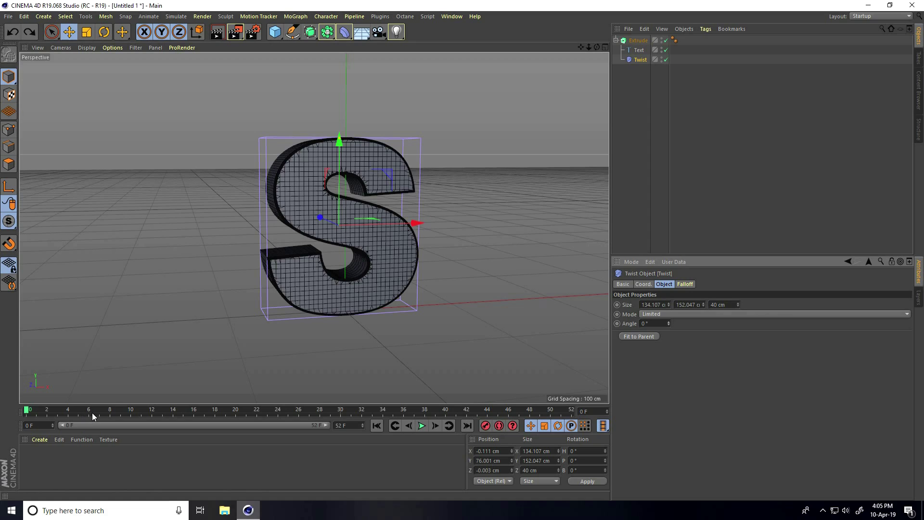
left_click_drag(102, 411, 82, 413)
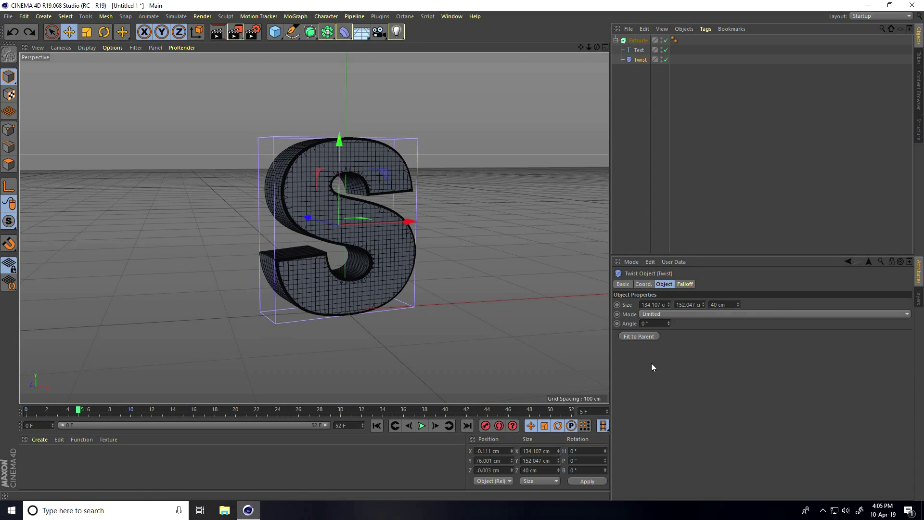
left_click(617, 324, "ctrl")
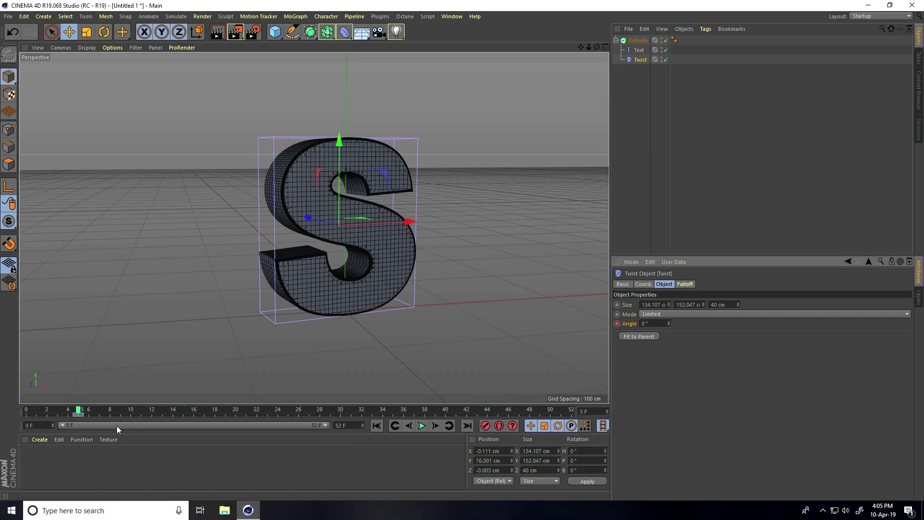
left_click_drag(81, 413, 257, 416)
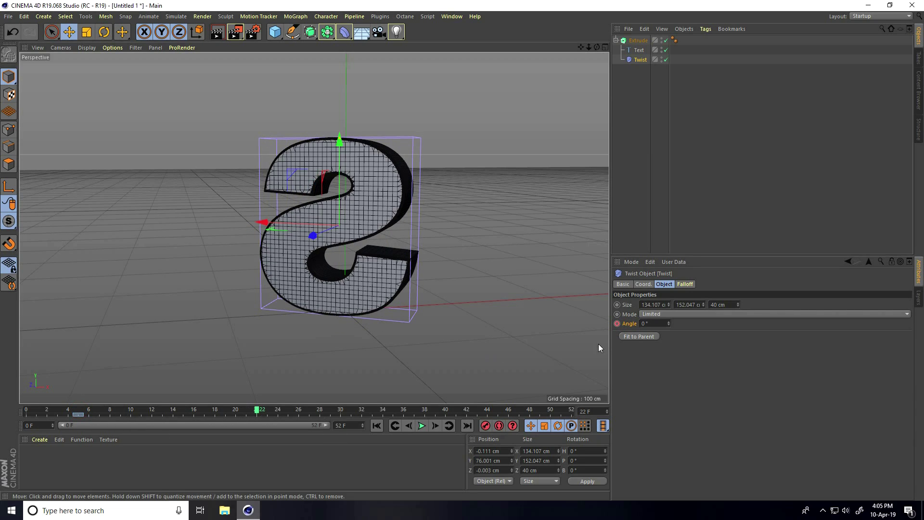
left_click_drag(669, 321, 669, 321)
type("100")
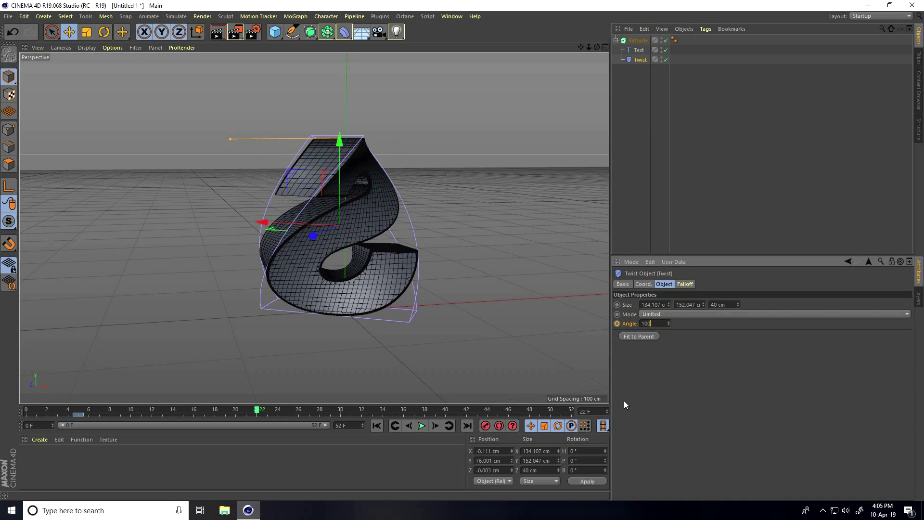
key("Return")
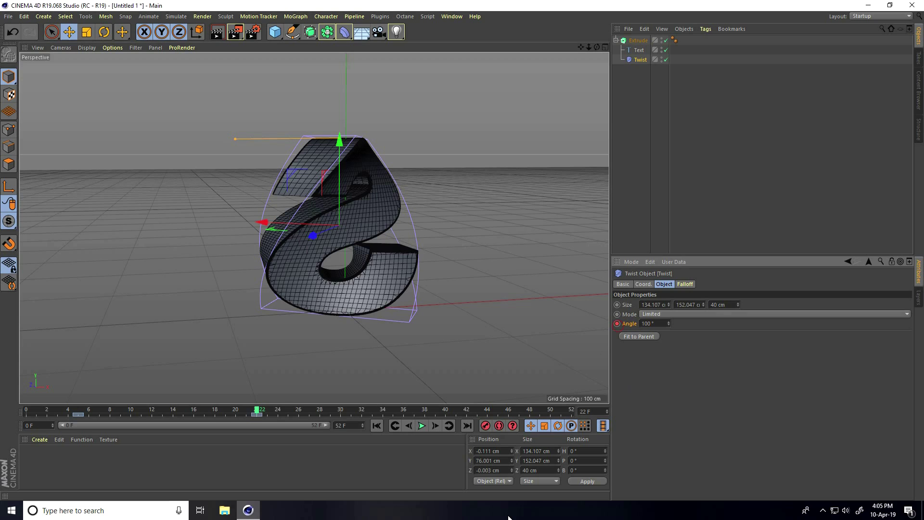
Keyframe the Twist angle at 0° on frame 42 and play the animation from the start.
left_click_drag(258, 414, 466, 413)
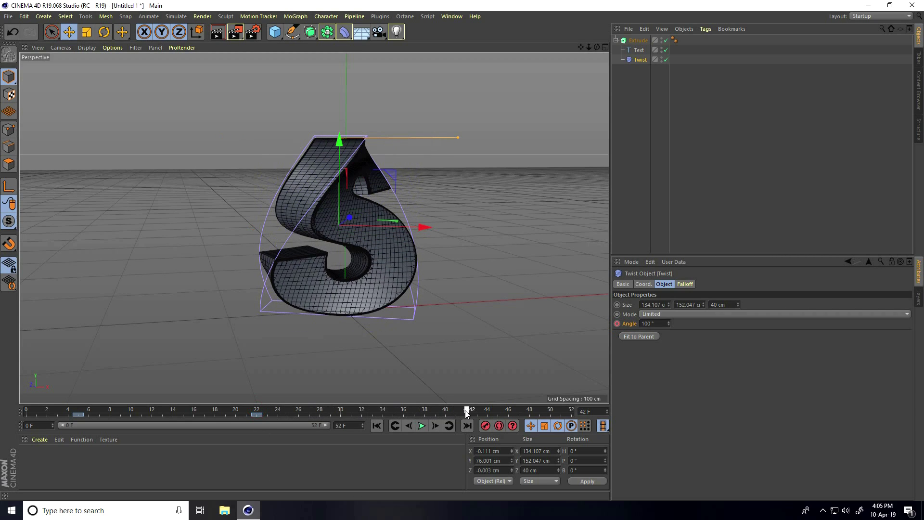
left_click(620, 326)
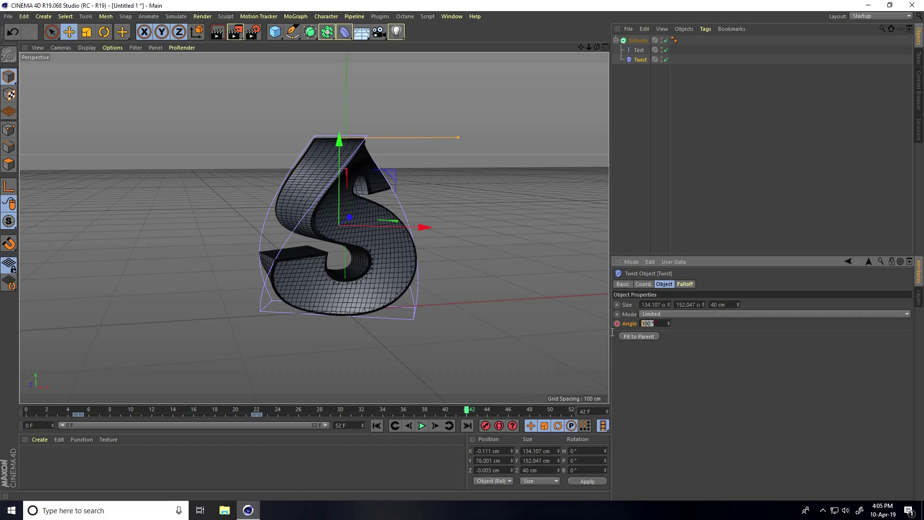
type("0")
key("Return")
left_click(617, 323, "ctrl")
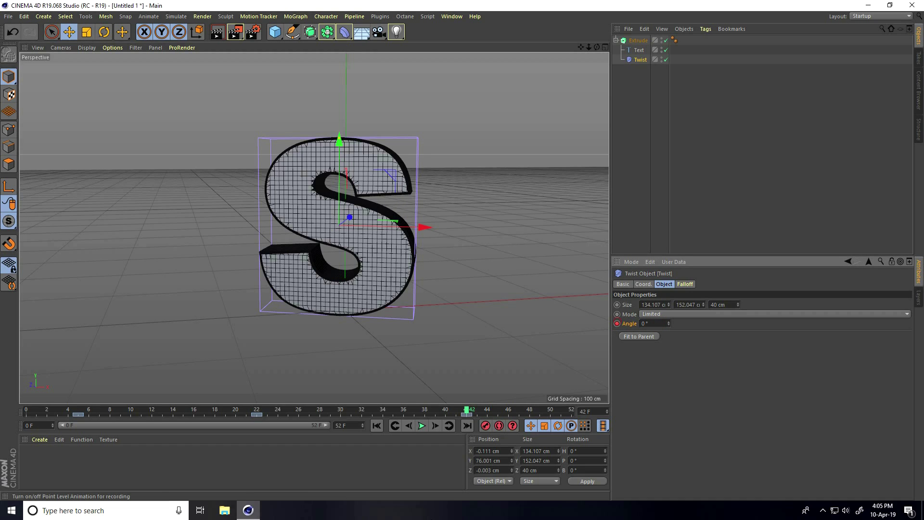
left_click(377, 426)
left_click(421, 427)
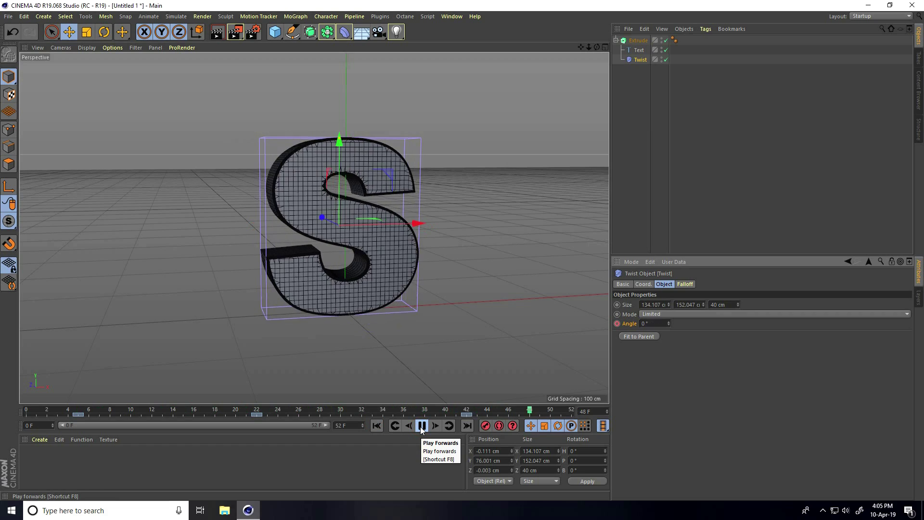
left_click(422, 426)
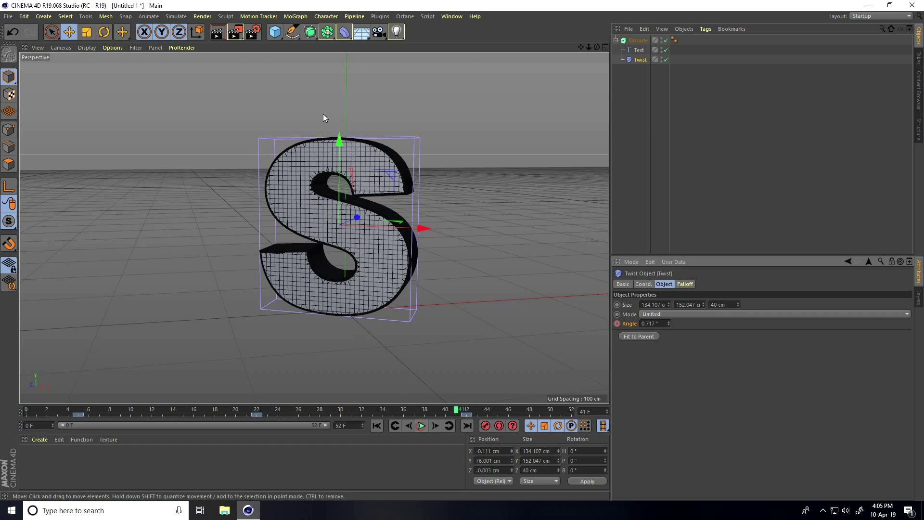
left_click(377, 425)
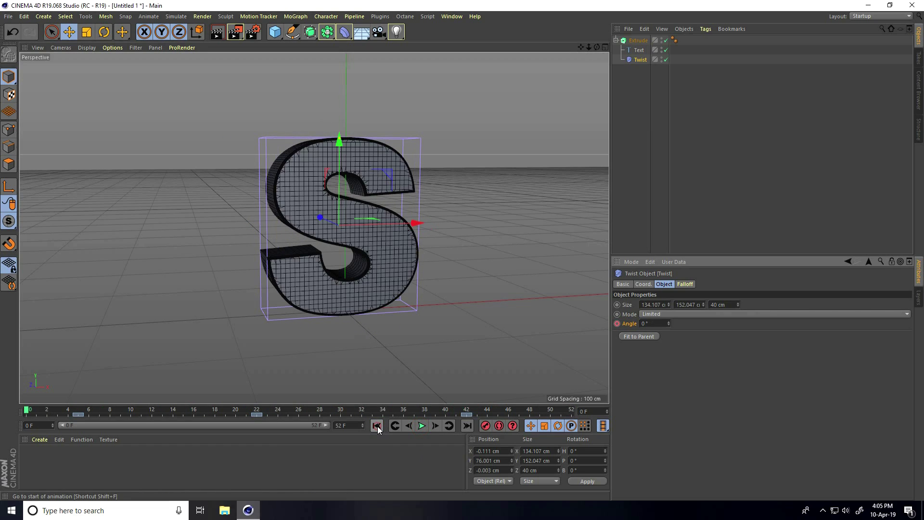
left_click(451, 425)
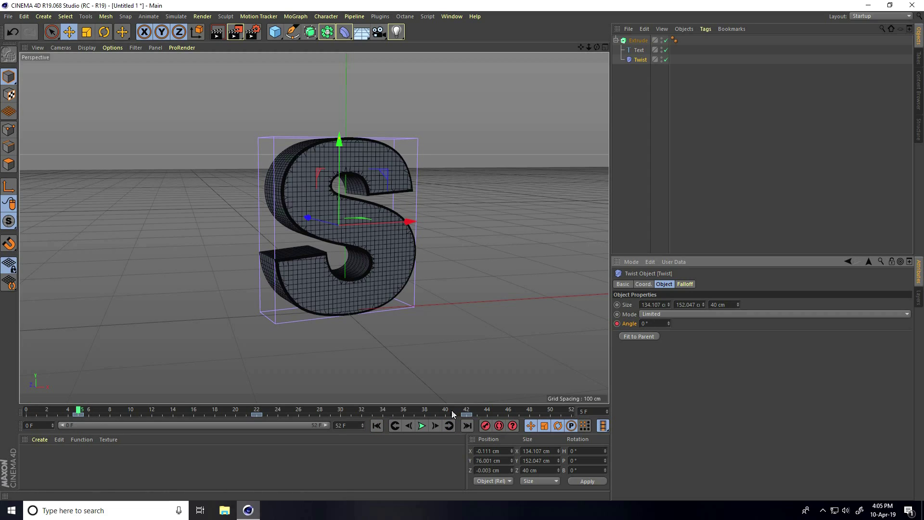
left_click(449, 426)
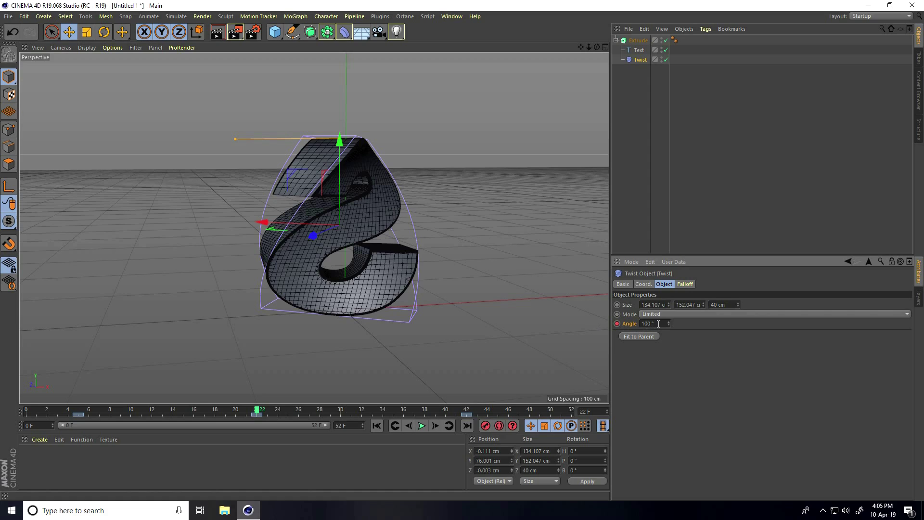
left_click(449, 425)
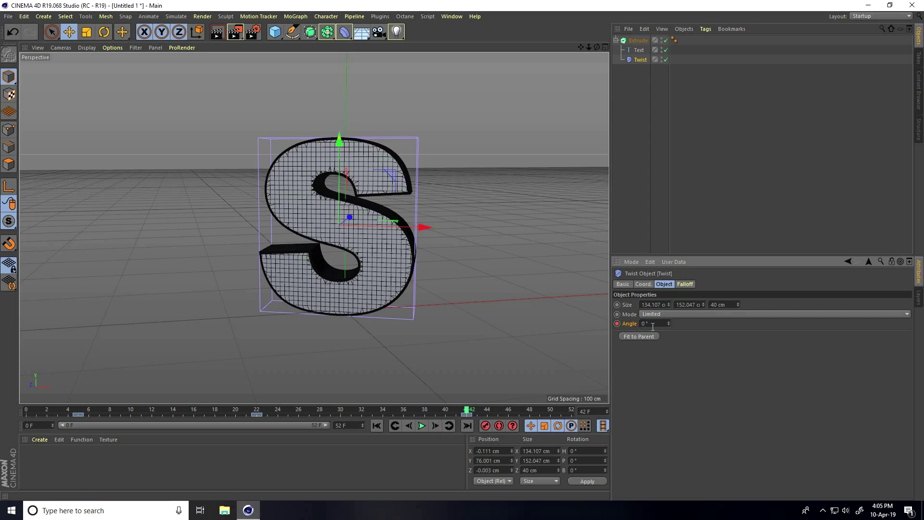
left_click(377, 425)
left_click(421, 426)
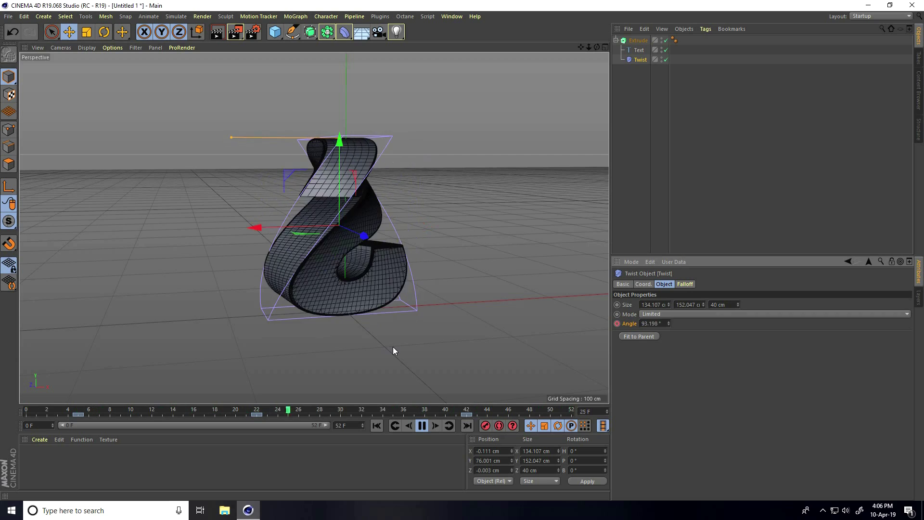
left_click(422, 425)
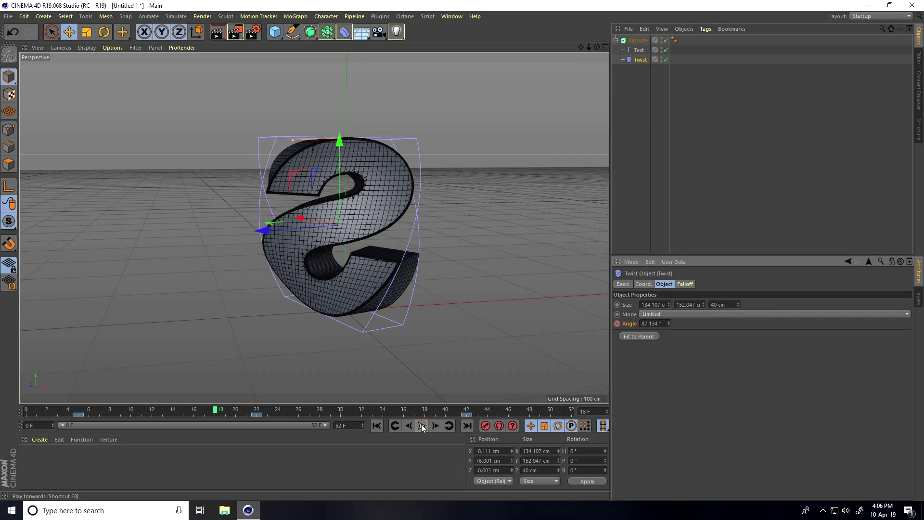
left_click(224, 510)
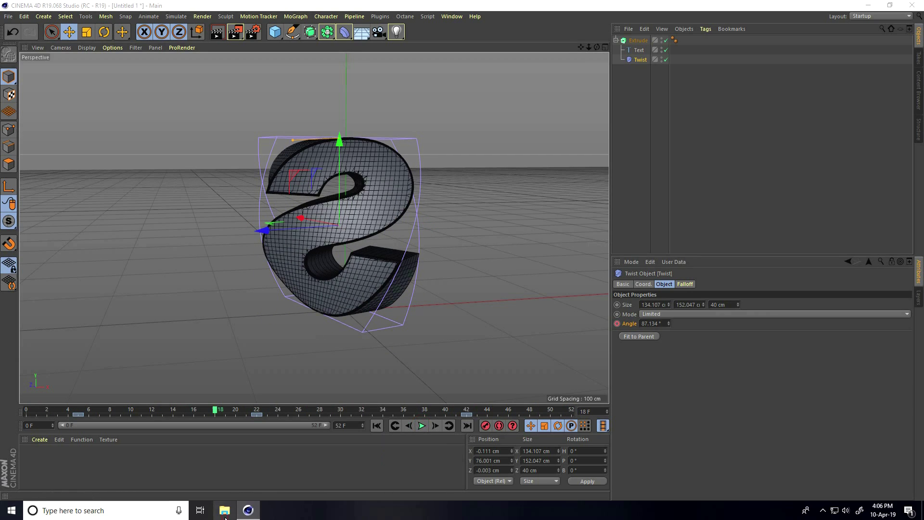
left_click(37, 114)
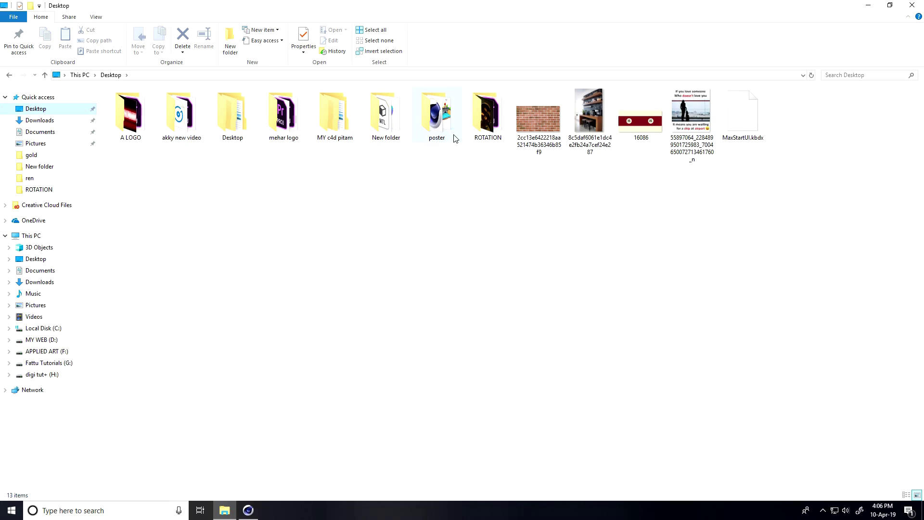
double_click(480, 129)
double_click(236, 122)
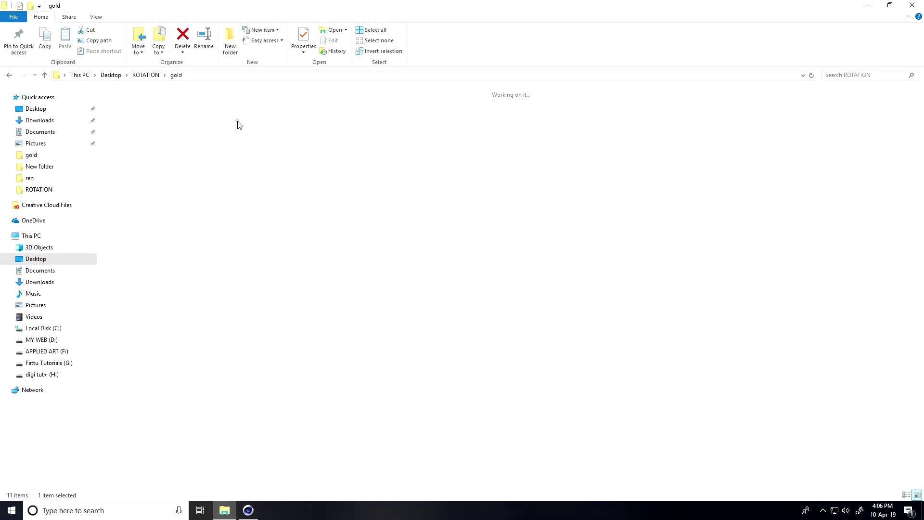
left_click(433, 125)
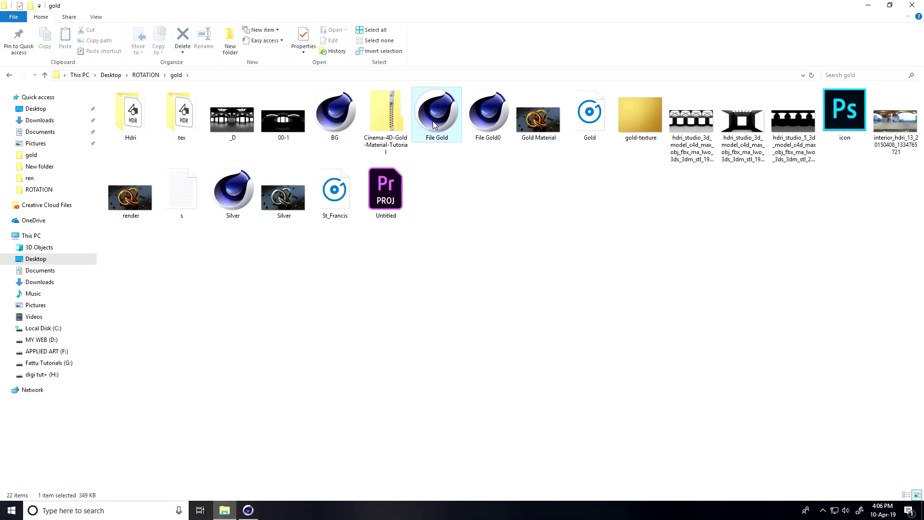
left_click(334, 121)
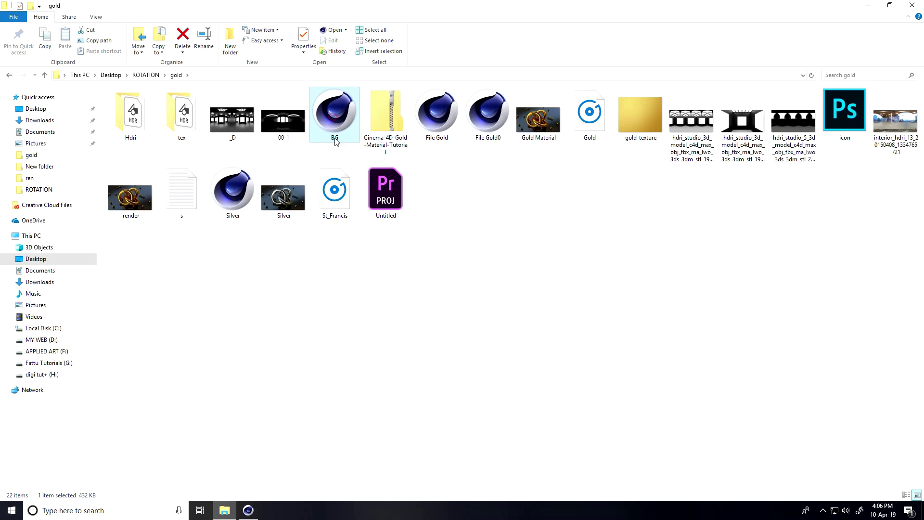
left_click(248, 510)
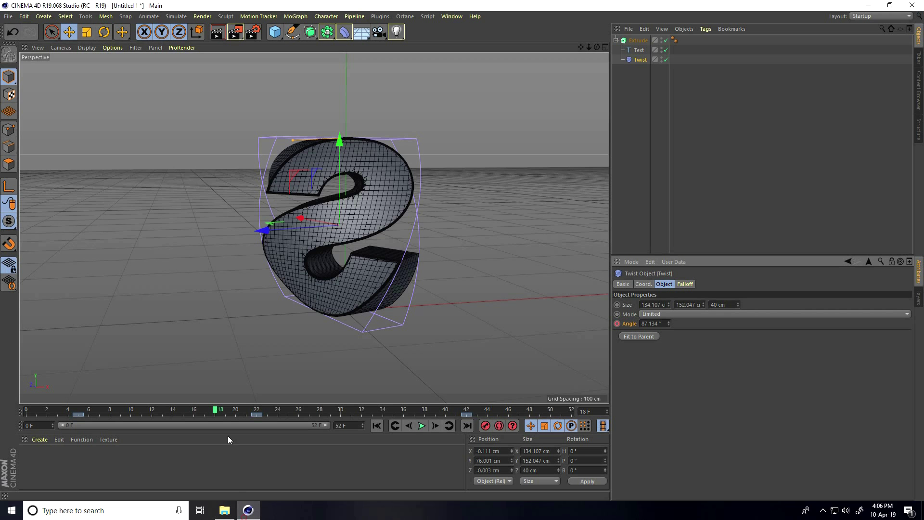
Merge the BG scene from the gold folder, undo the stray effector move, and return to frame 0.
left_click(8, 16)
left_click(16, 49)
left_click(313, 80)
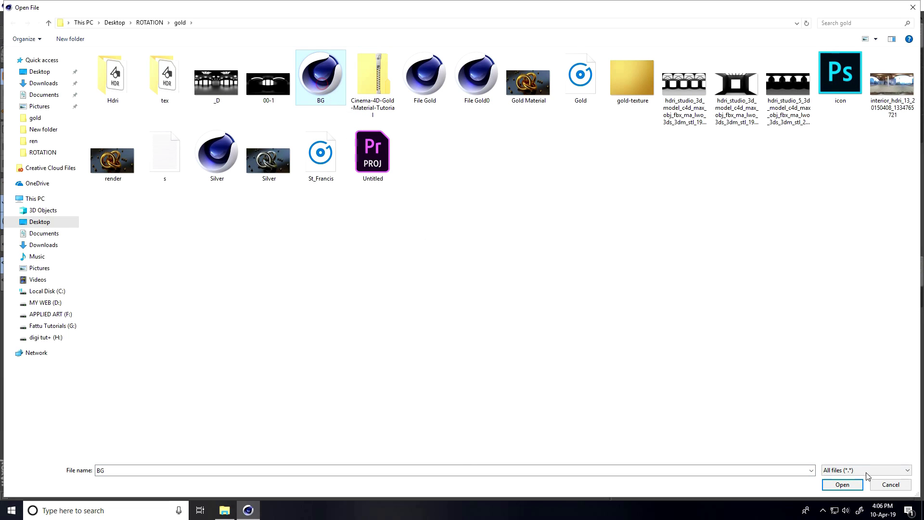
left_click(842, 484)
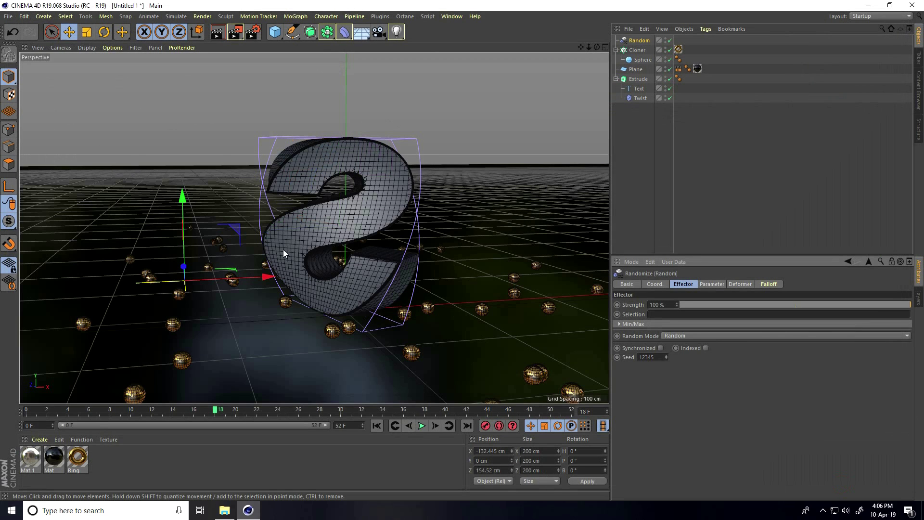
left_click_drag(267, 299, 270, 271)
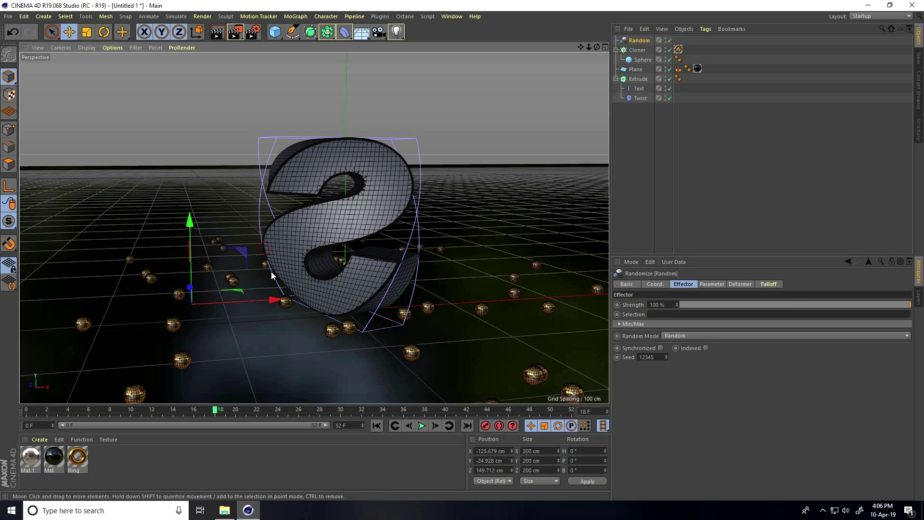
key("ctrl+z")
left_click(377, 425)
left_click_drag(408, 232, 317, 298, "alt")
Apply the gold Ring material to the extruded S.
left_click(79, 456)
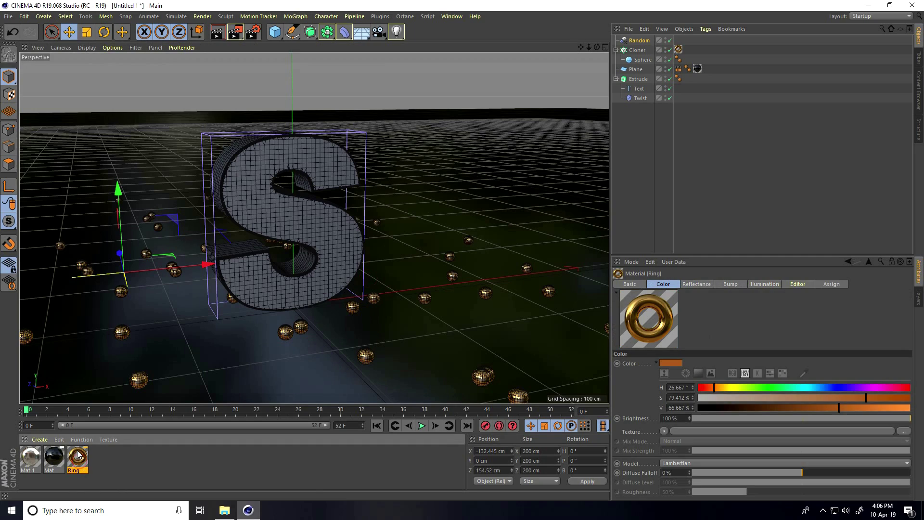
left_click_drag(204, 380, 273, 183)
scroll(272, 182, "up", 2)
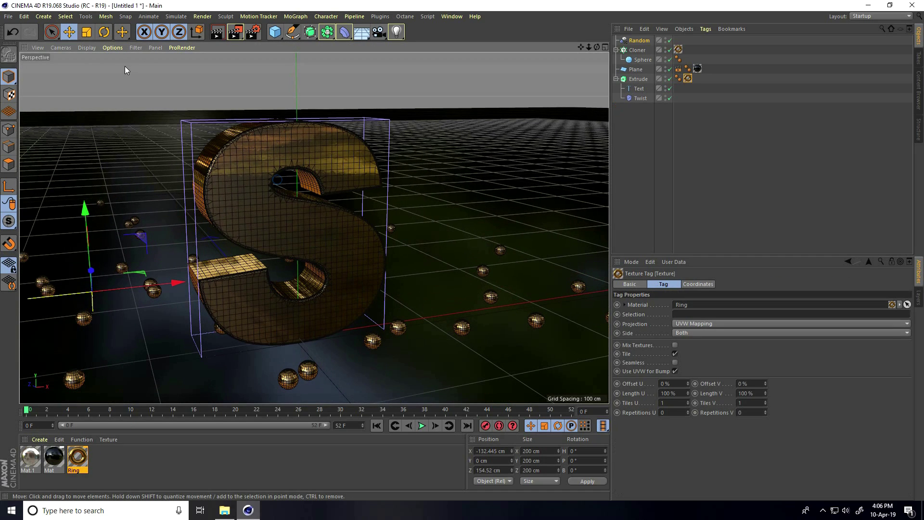
Switch the viewport to Gouraud Shading and orbit around the gold S.
left_click(86, 48)
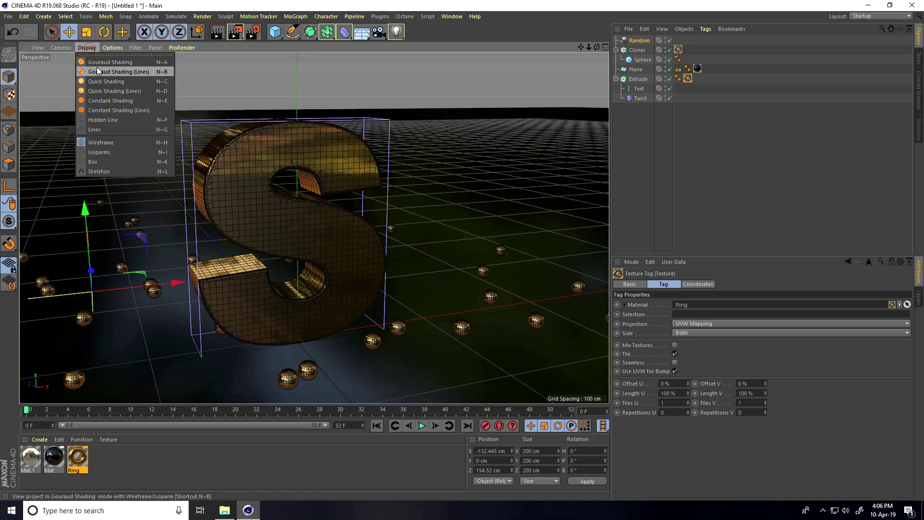
left_click(96, 62)
mouse_move(320, 249)
left_mouse_down("alt")
mouse_move(291, 256)
mouse_move(319, 268)
left_mouse_up("alt")
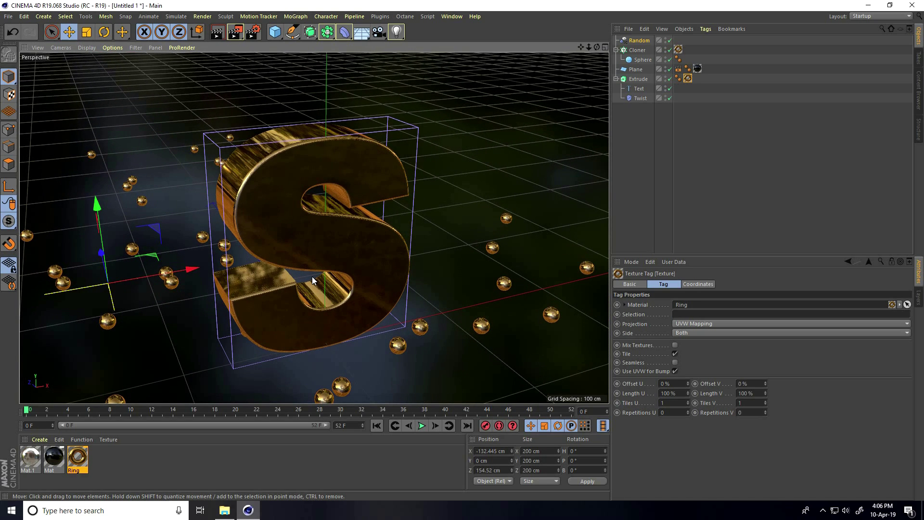
Load Hdri Images.hdr from Desktop > ROTATION > gold > Hdri as Mat.1's luminance texture.
double_click(31, 458)
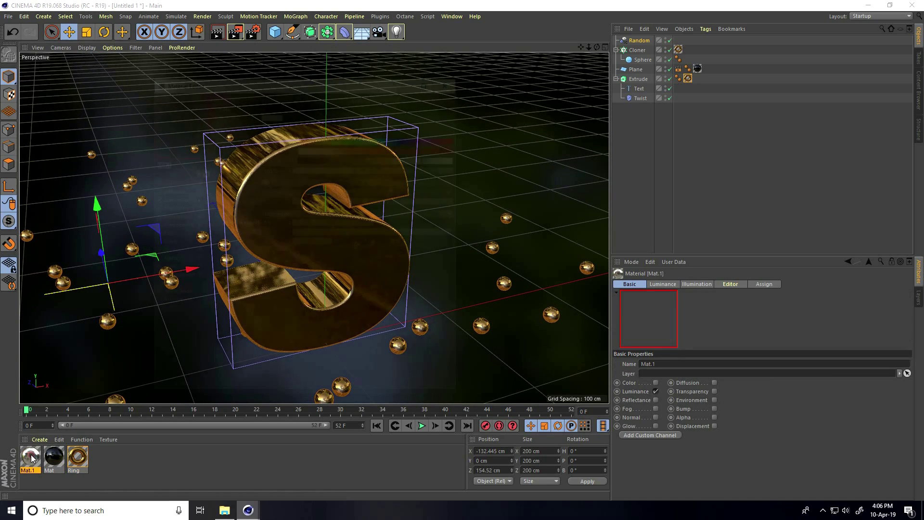
left_click(171, 199)
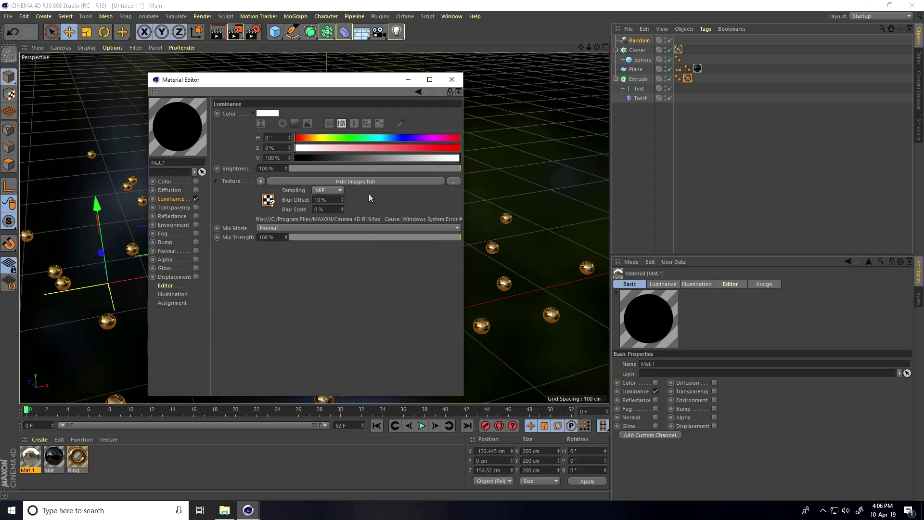
left_click(454, 182)
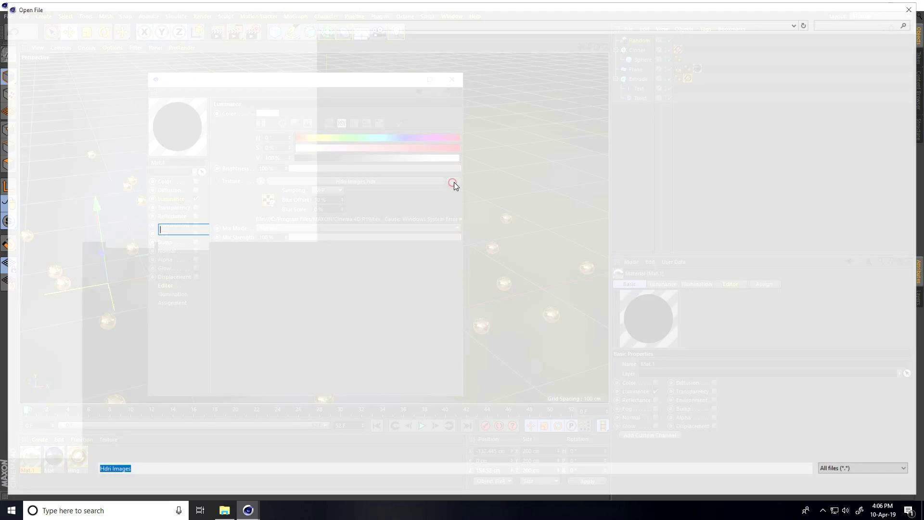
left_click(50, 25)
left_click(49, 25)
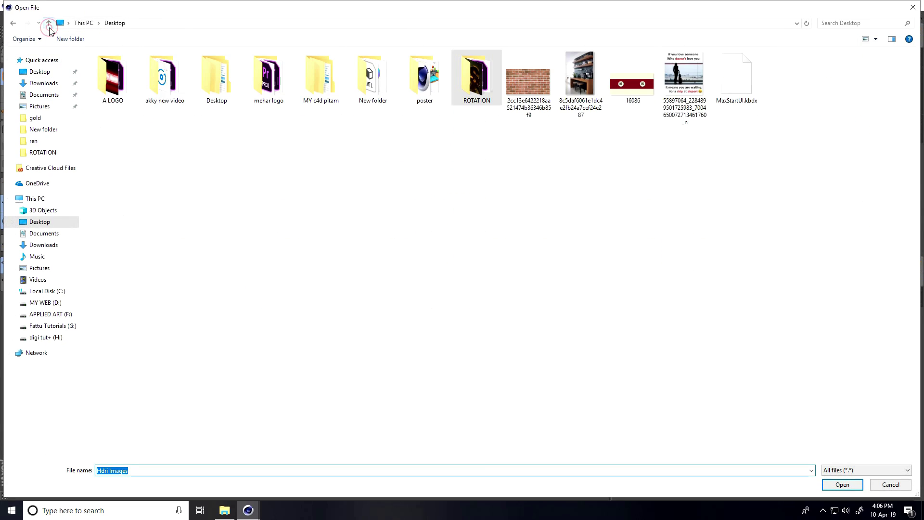
double_click(466, 89)
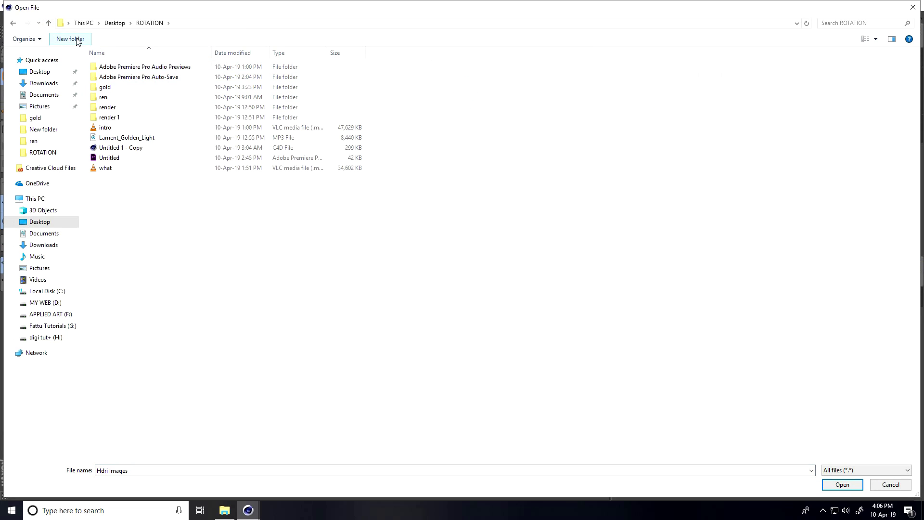
double_click(117, 87)
double_click(109, 80)
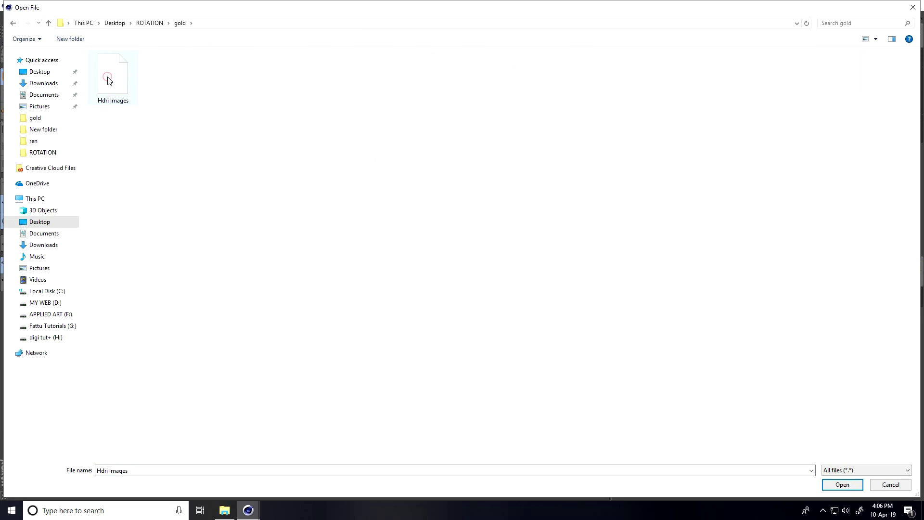
left_click(842, 484)
left_click(475, 288)
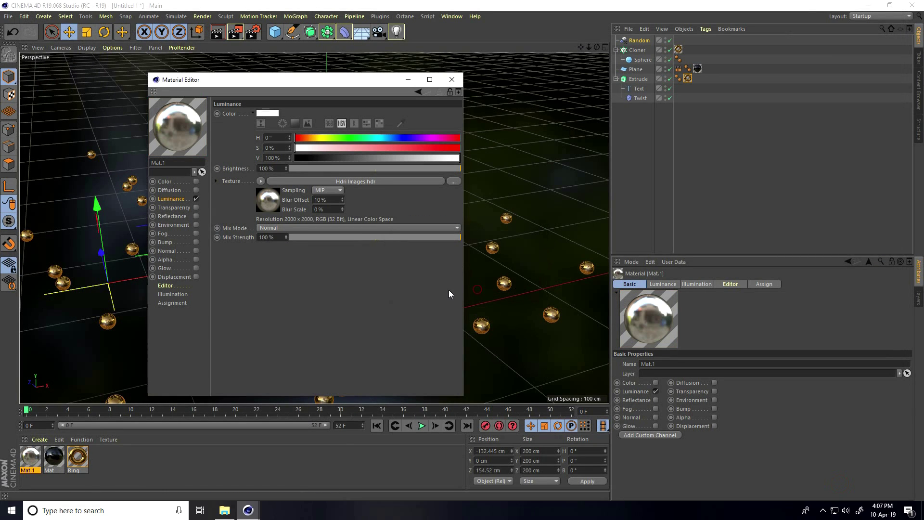
left_click(451, 80)
Move the object to X -158.367, Y 18.995, Z 174.098 cm and reframe the view.
left_click_drag(296, 319, 273, 303)
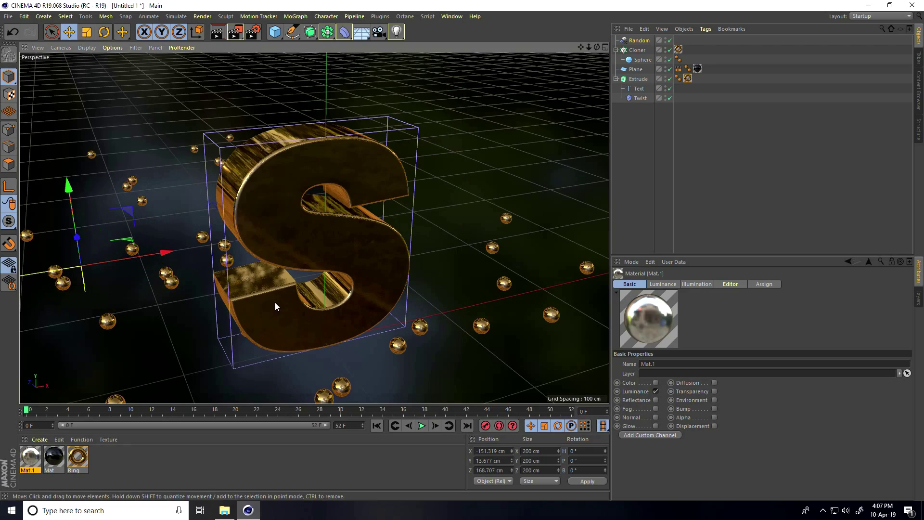
left_click_drag(384, 253, 376, 246)
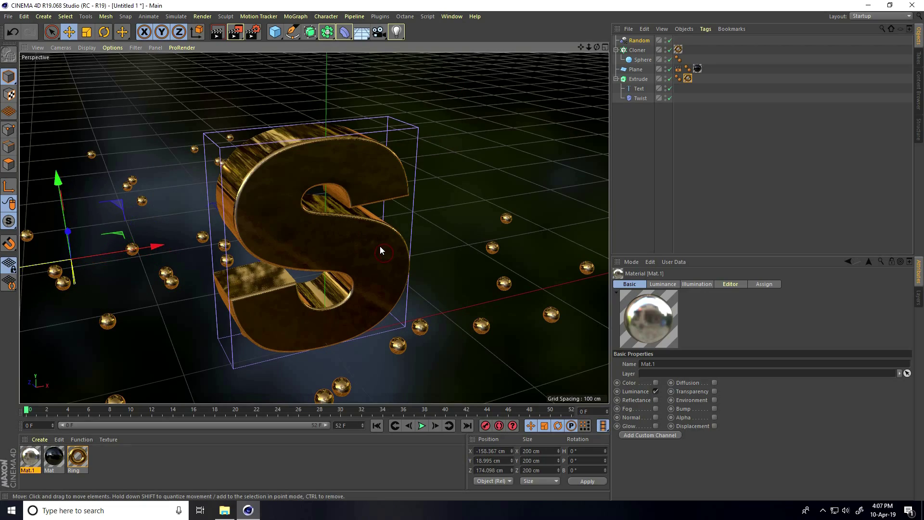
left_click_drag(597, 47, 462, 251)
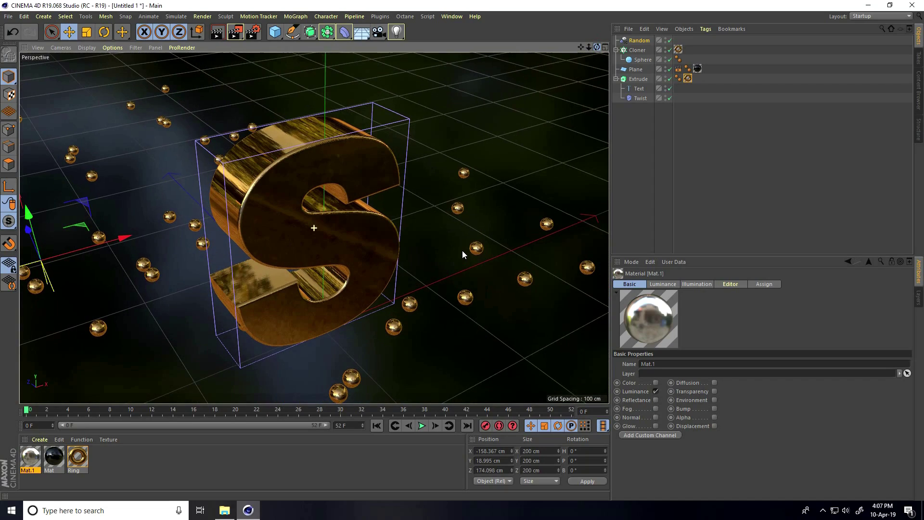
left_click_drag(581, 46, 462, 251)
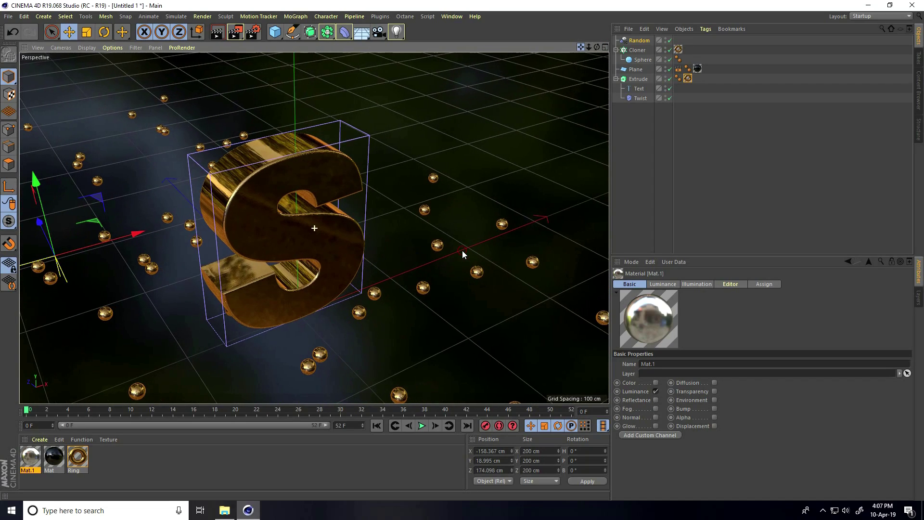
left_click_drag(588, 47, 462, 254)
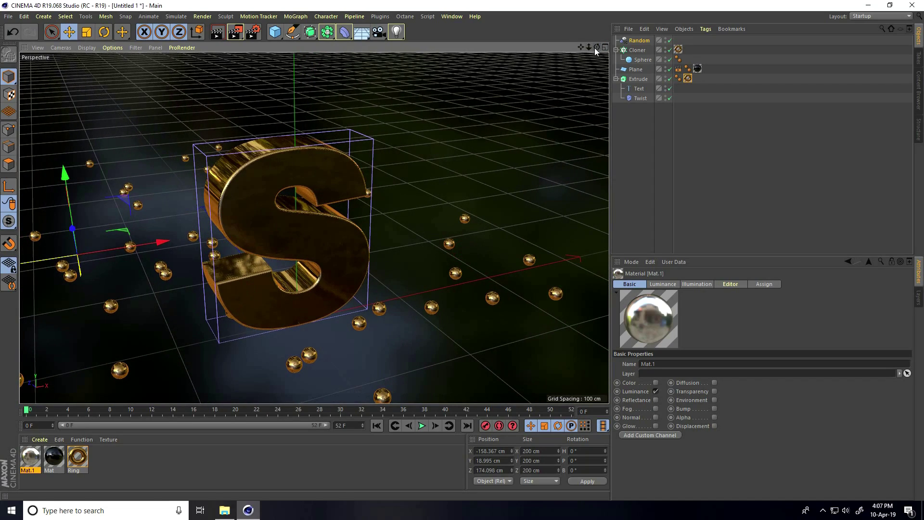
Raise Mat.1's luminance brightness to 150% and close the material editor.
double_click(29, 465)
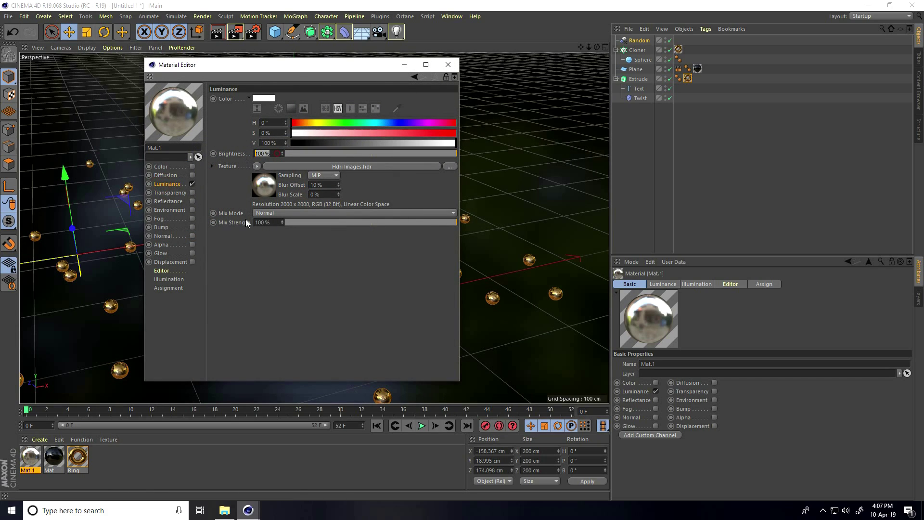
type("150")
key("Return")
left_click(448, 64)
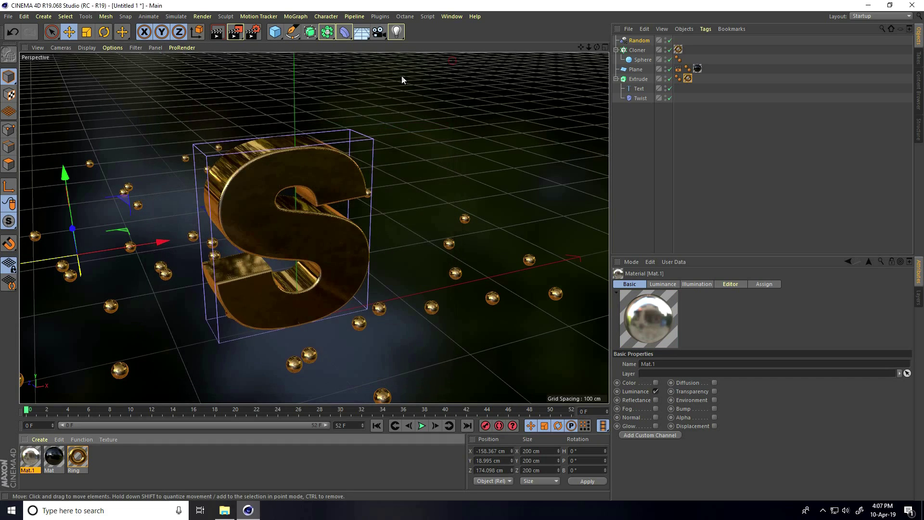
Add Global Illumination to the render settings with Samples set to High.
left_click(252, 34)
left_click(76, 177)
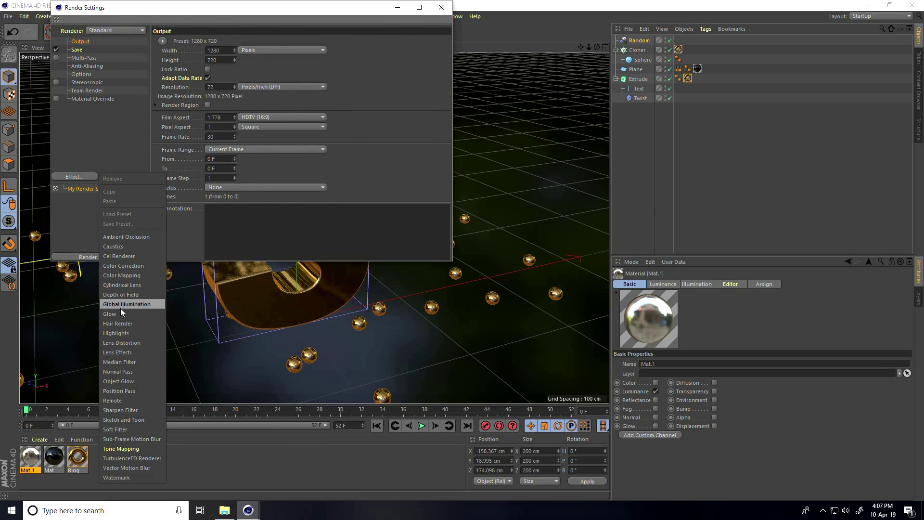
left_click(109, 304)
left_click(245, 106)
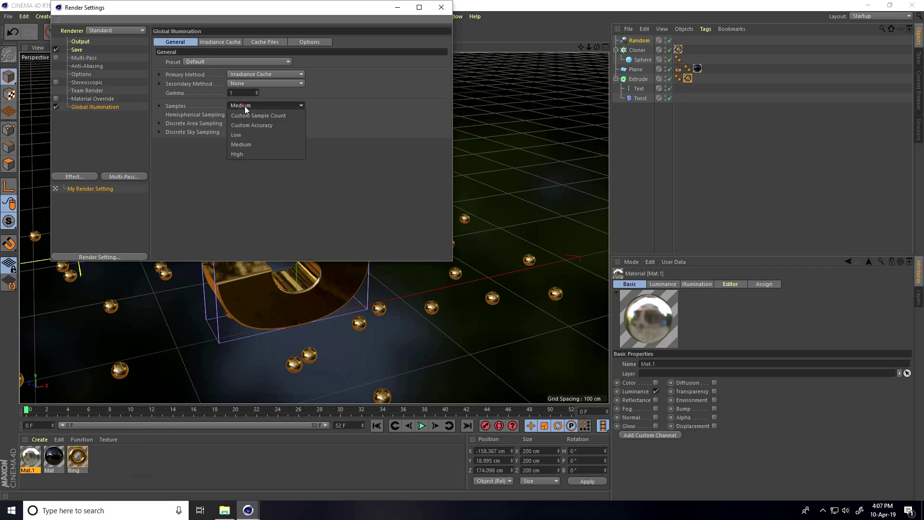
left_click(246, 156)
Add Ambient Occlusion with Accuracy set to 100%.
left_click(79, 178)
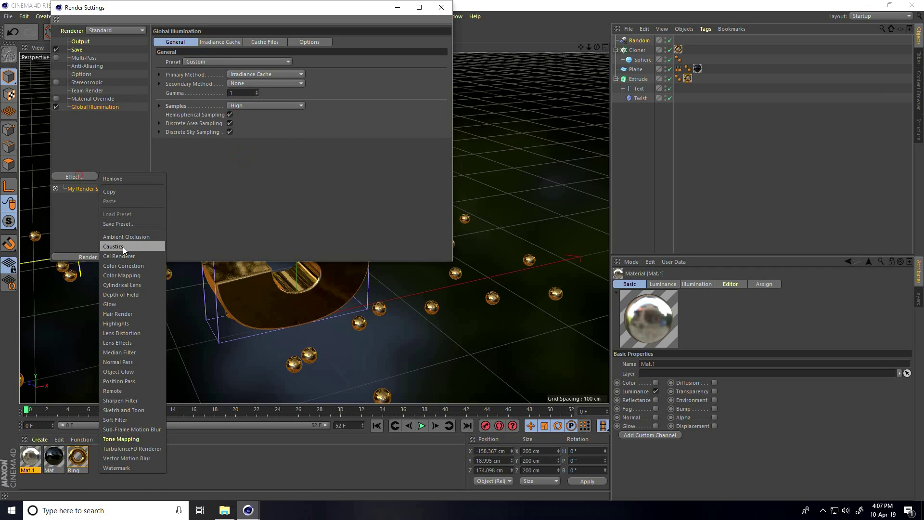
left_click(137, 240)
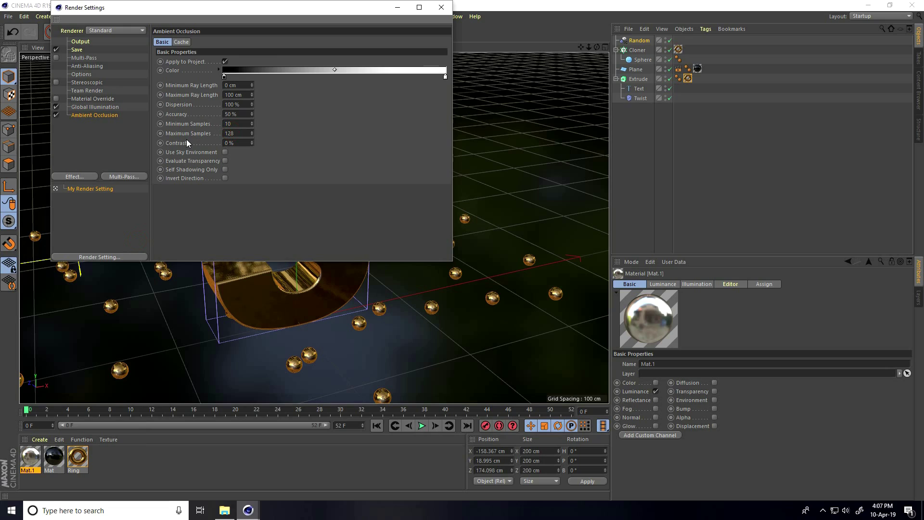
left_click(241, 111)
type("100")
key("Return")
Set anti-aliasing to Best with a 2x2 minimum level.
left_click(91, 66)
left_click(257, 41)
left_click(256, 37)
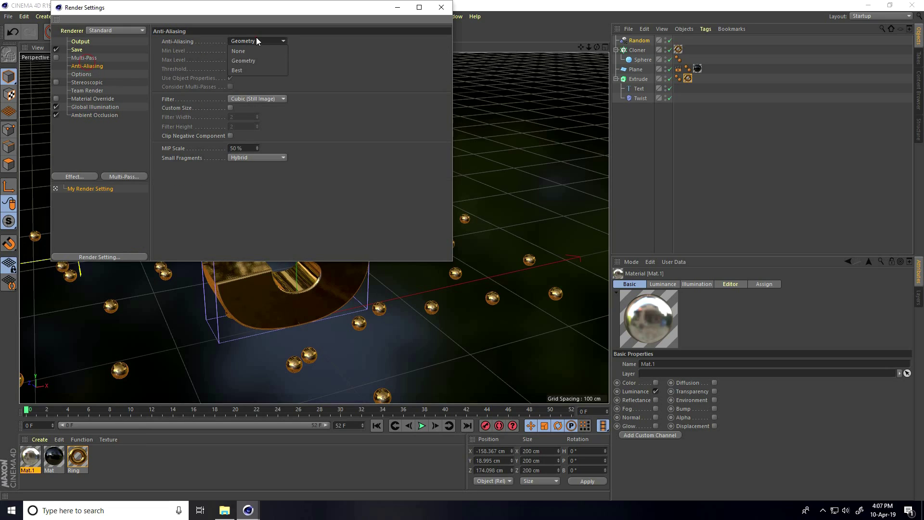
left_click(241, 49)
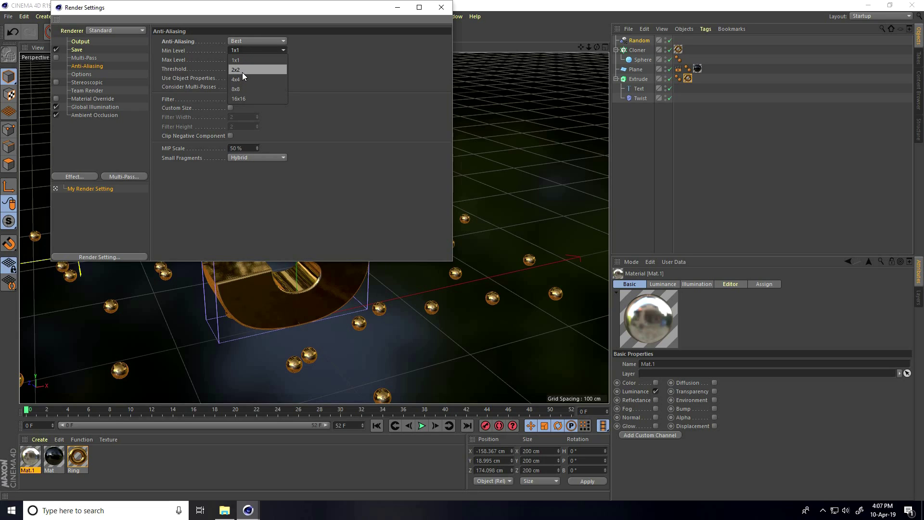
left_click(243, 70)
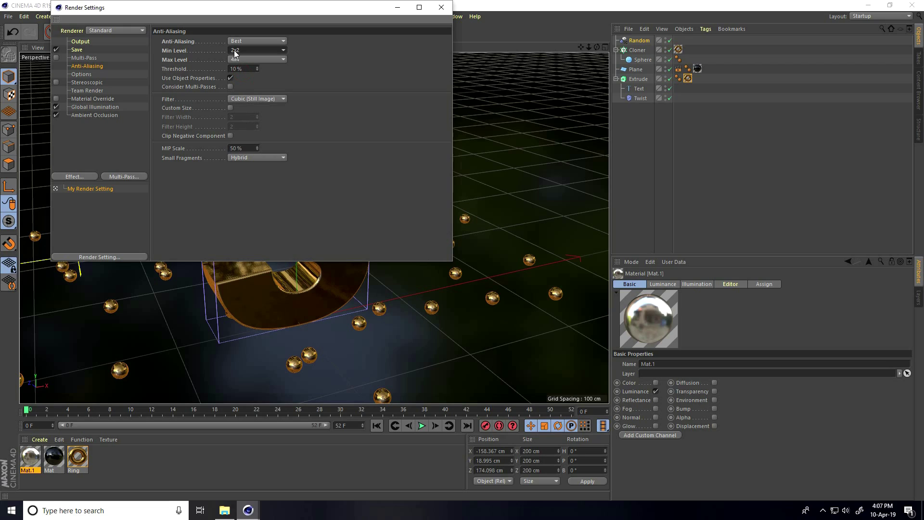
Set the render save format to JPG.
left_click(75, 50)
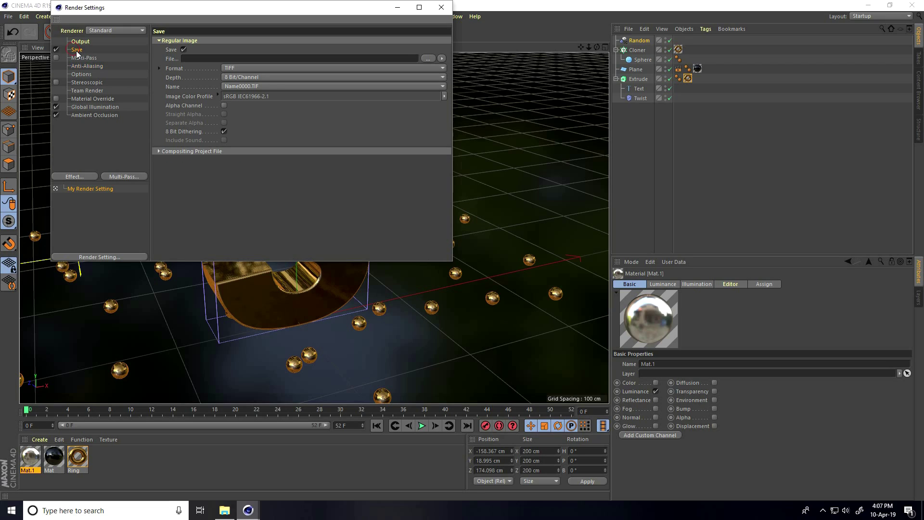
left_click(229, 69)
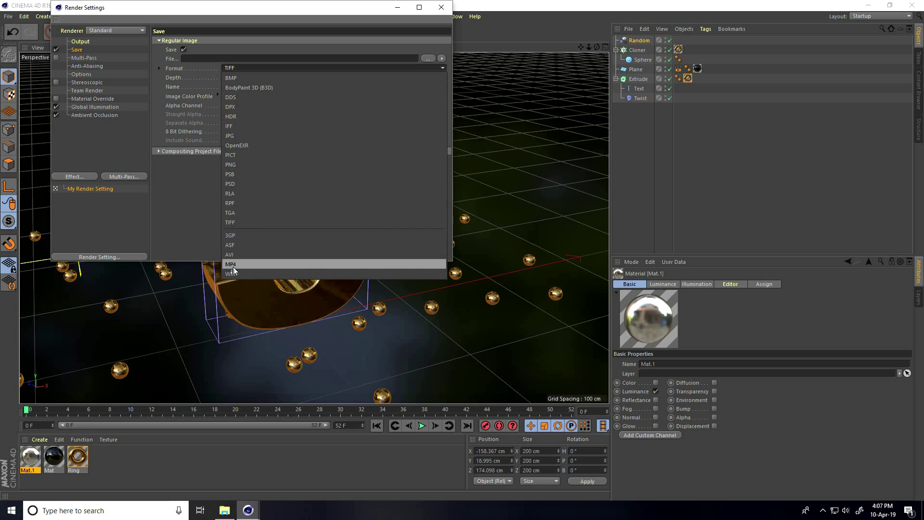
left_click(236, 135)
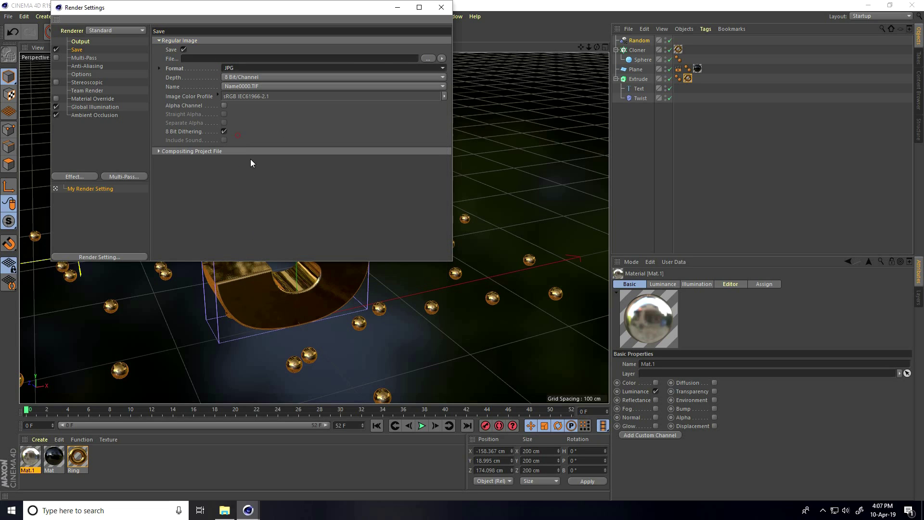
Save renders as 'a' inside a new Desktop folder named 'animation s'.
left_click(430, 58)
left_click(49, 22)
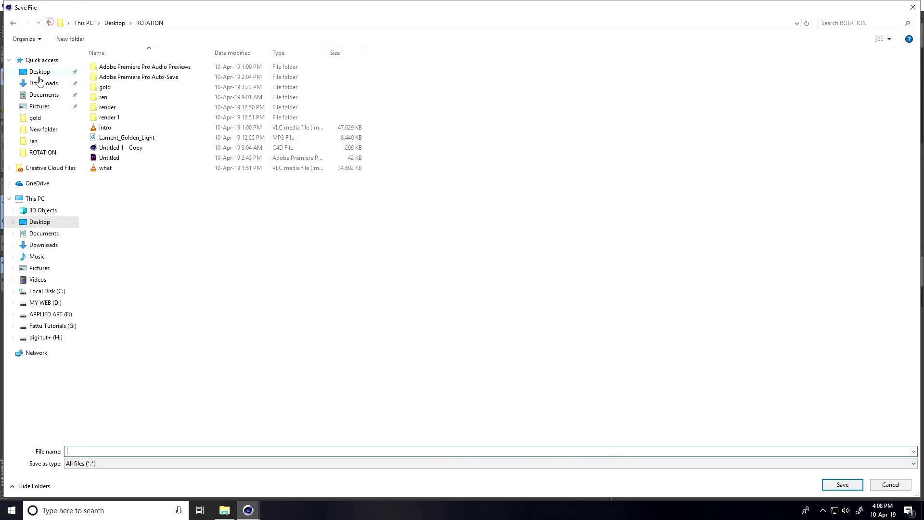
left_click(40, 71)
right_click(231, 165)
mouse_move(266, 272)
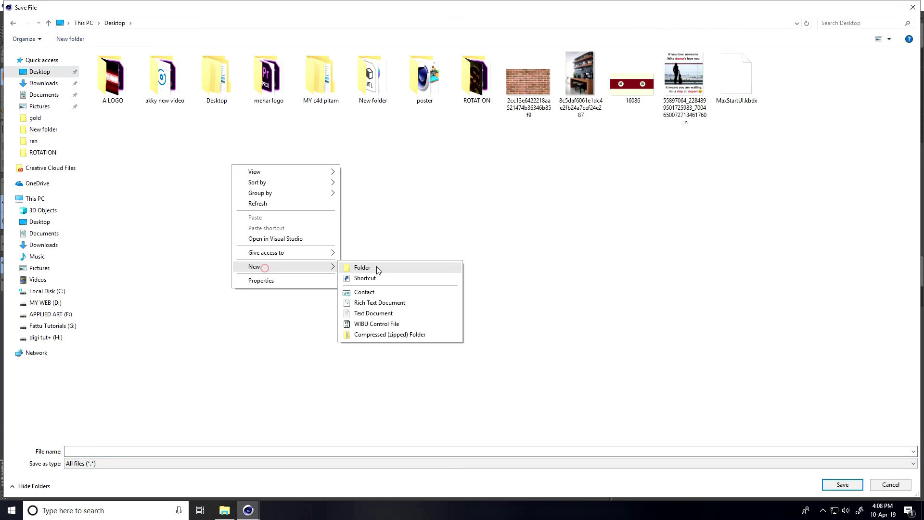
left_click(377, 268)
type("animation s")
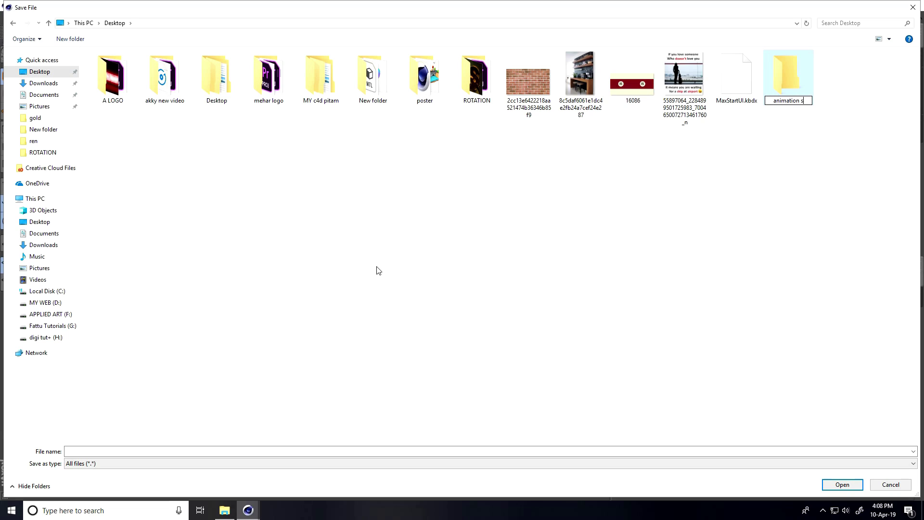
key("Return")
key("Return")
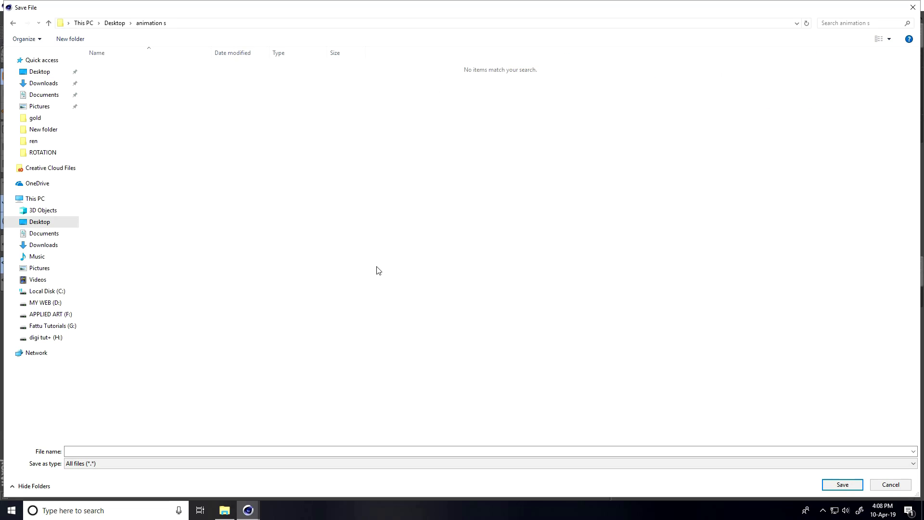
left_click(393, 452)
type("a")
left_click(847, 487)
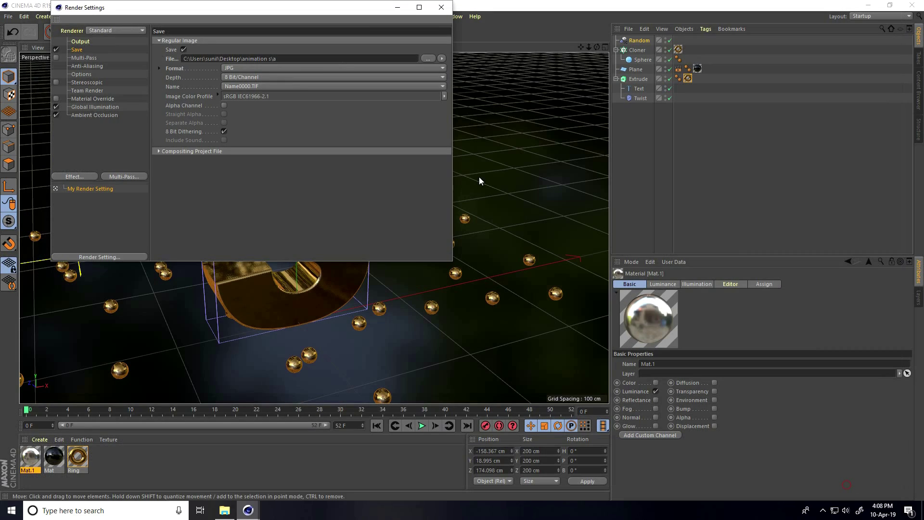
Use the HDTV 1080 29.97 preset, render all frames, and close the render settings.
left_click(79, 42)
left_click(164, 41)
mouse_move(180, 71)
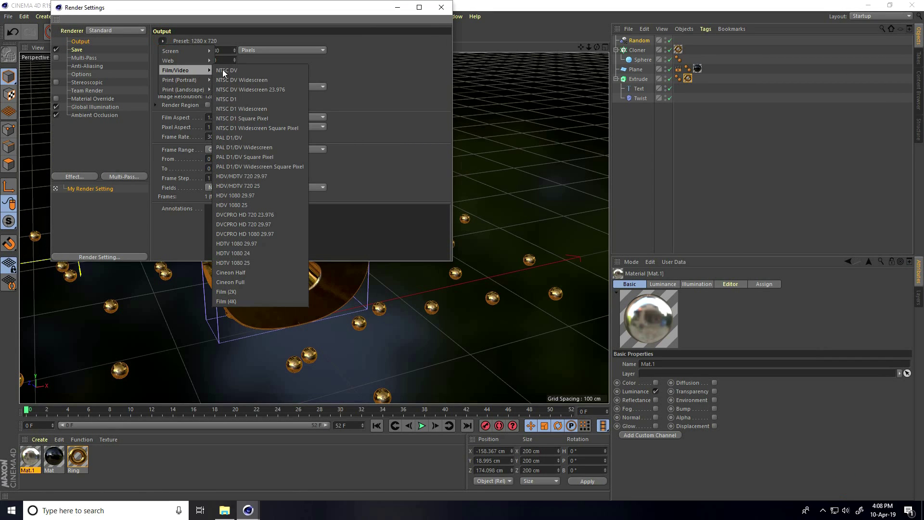
left_click(234, 244)
left_click(238, 148)
left_click(234, 177)
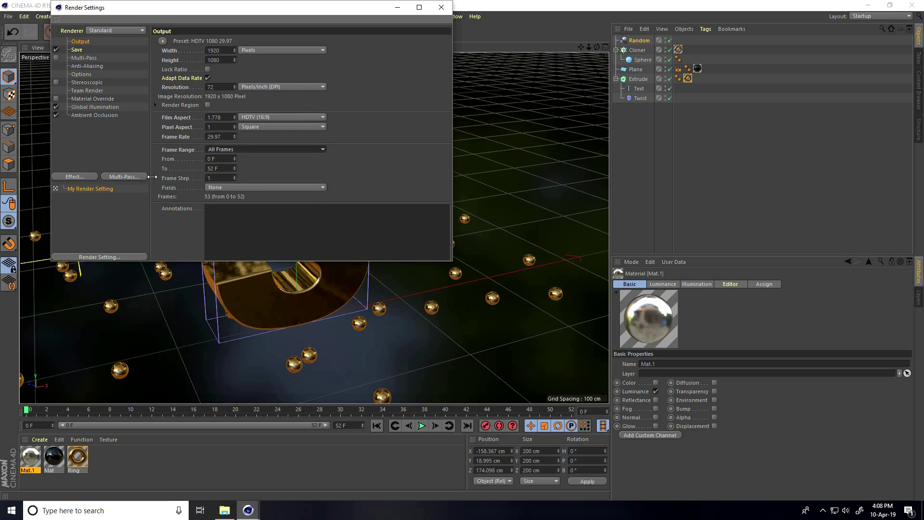
left_click(442, 7)
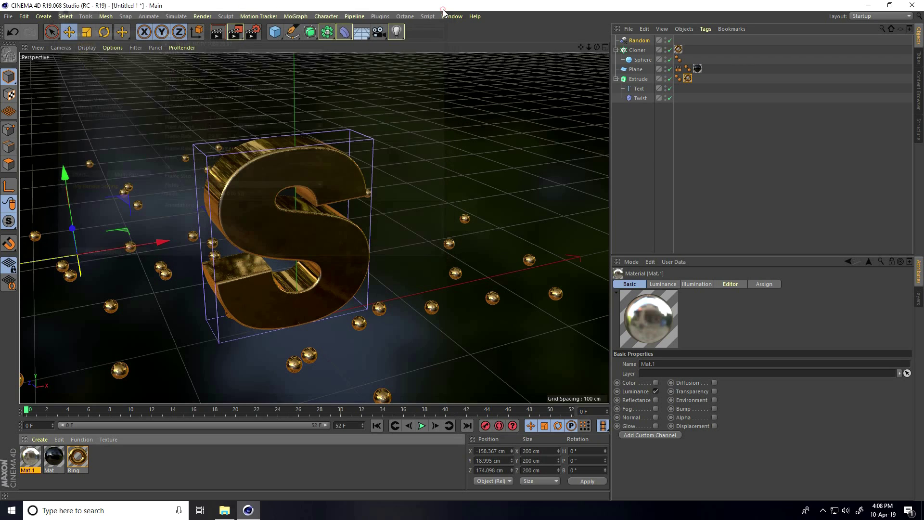
Start a Picture Viewer render, stop it, and bring File Explorer forward.
left_click(235, 34)
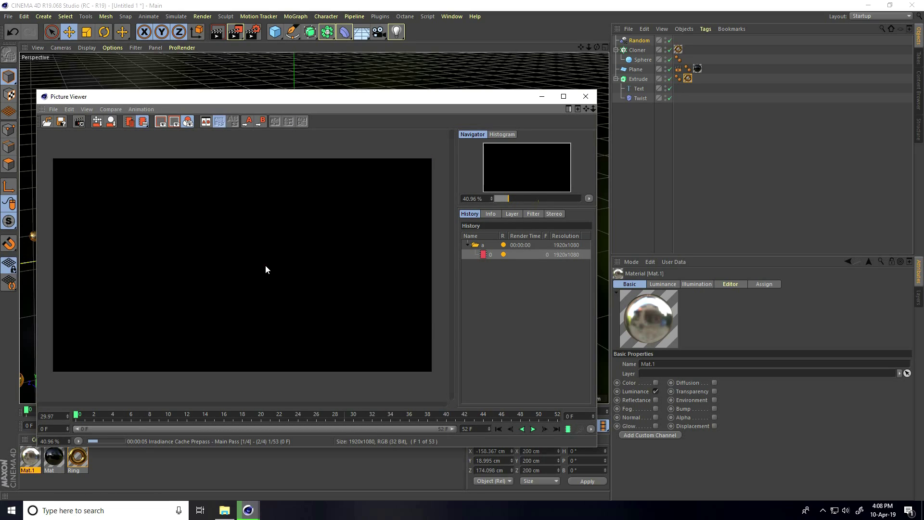
scroll(264, 265, "up", 3)
key("shift+r")
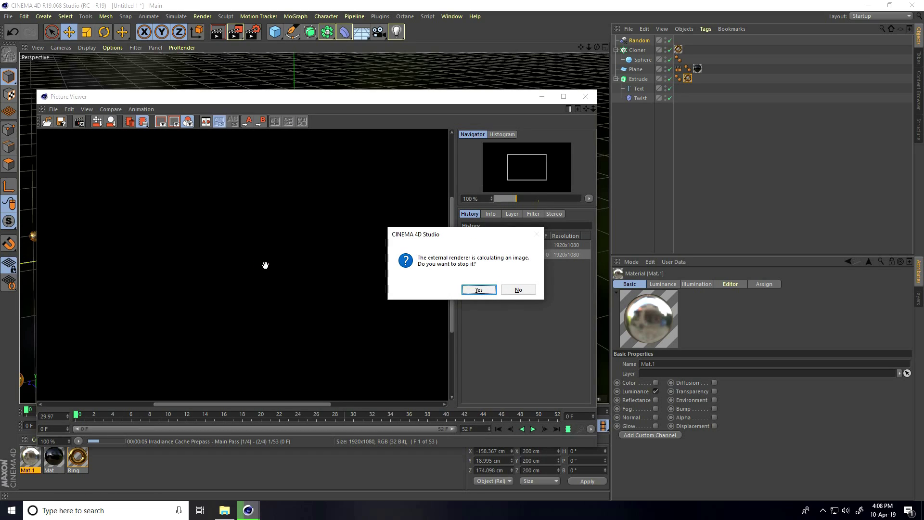
left_click(479, 290)
left_click(225, 511)
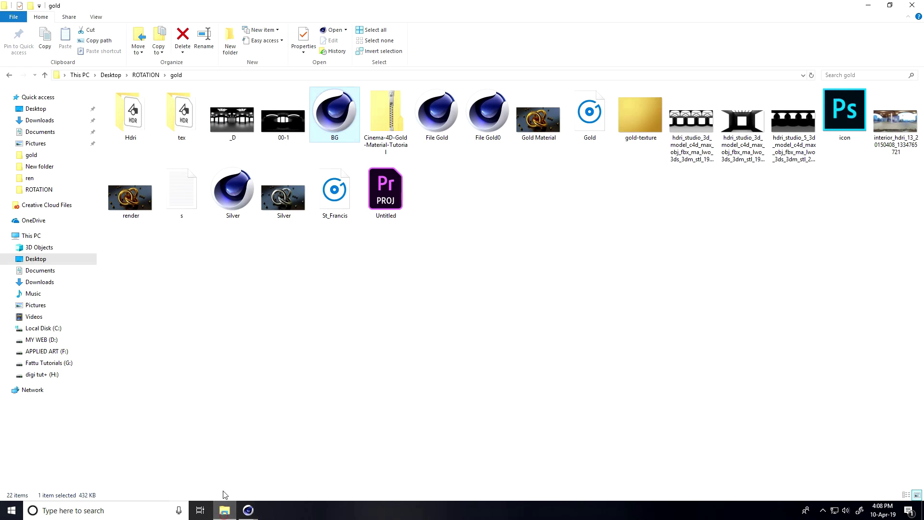
Check the 53 frames in the render and render 1 folders, then launch Premiere Pro.
left_click(8, 75)
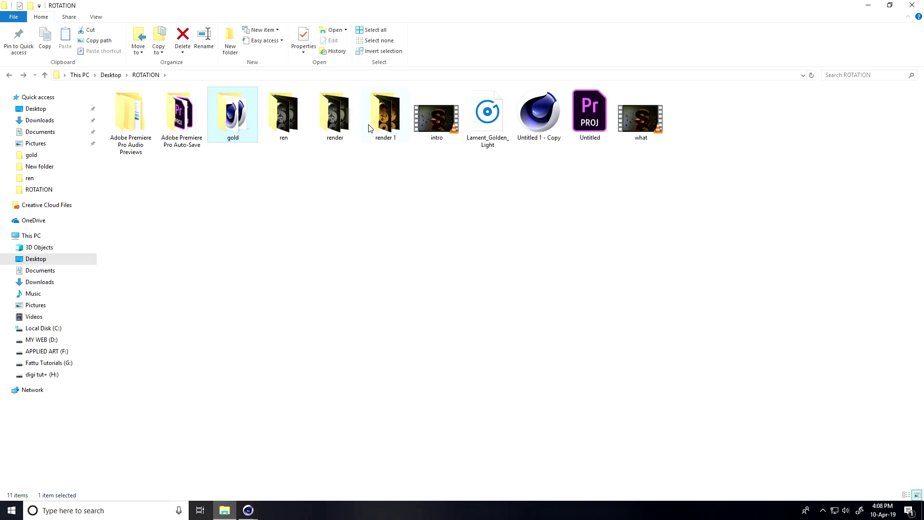
double_click(327, 126)
left_click(126, 106)
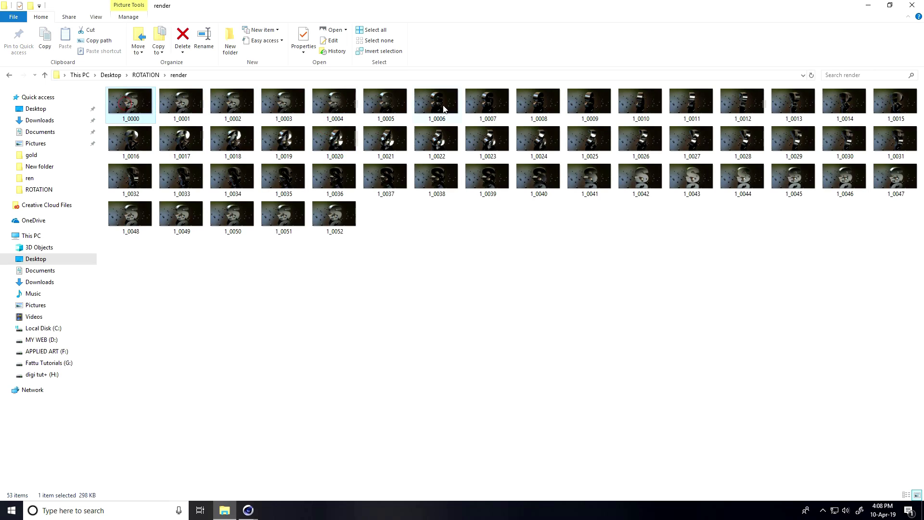
left_click(10, 75)
double_click(385, 118)
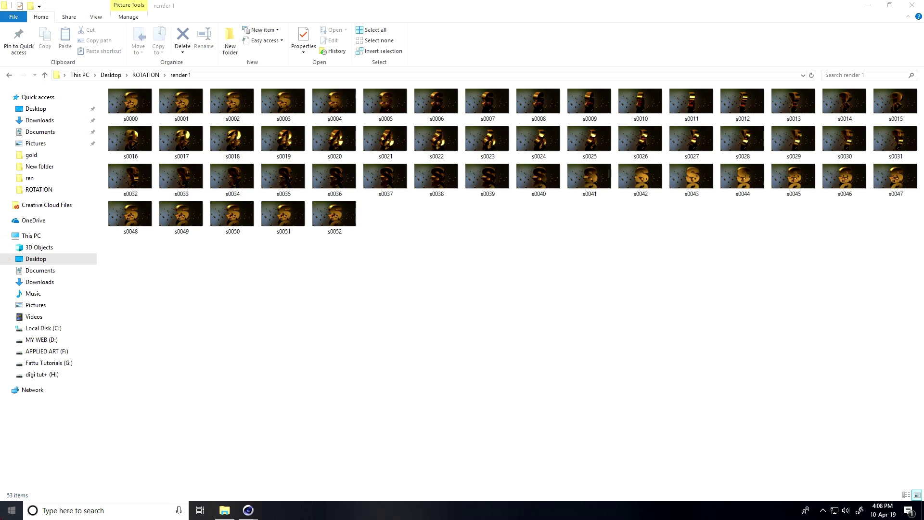
key("super")
left_click(279, 243)
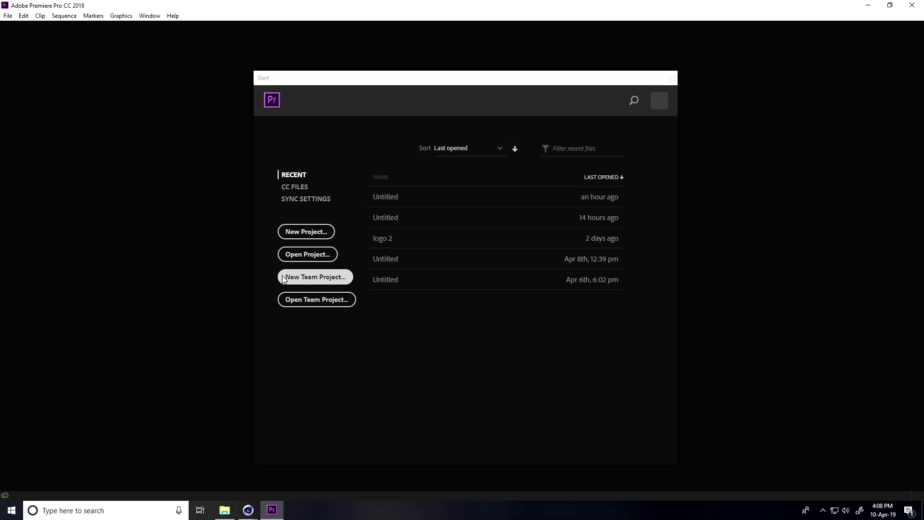
Create a Premiere Pro project named U1 in Desktop\ROTATION and bring up the Import dialog.
left_click(304, 231)
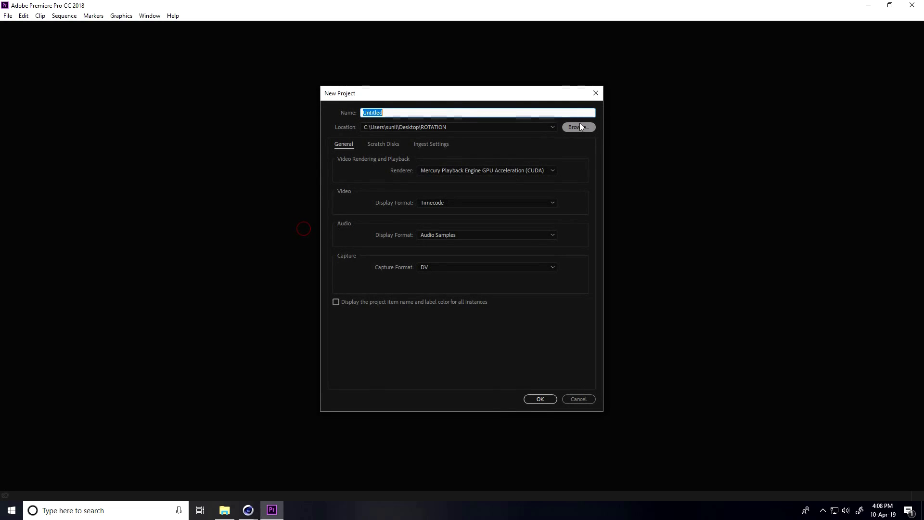
left_click(590, 123)
left_click(255, 140)
left_click(734, 154)
left_click(838, 484)
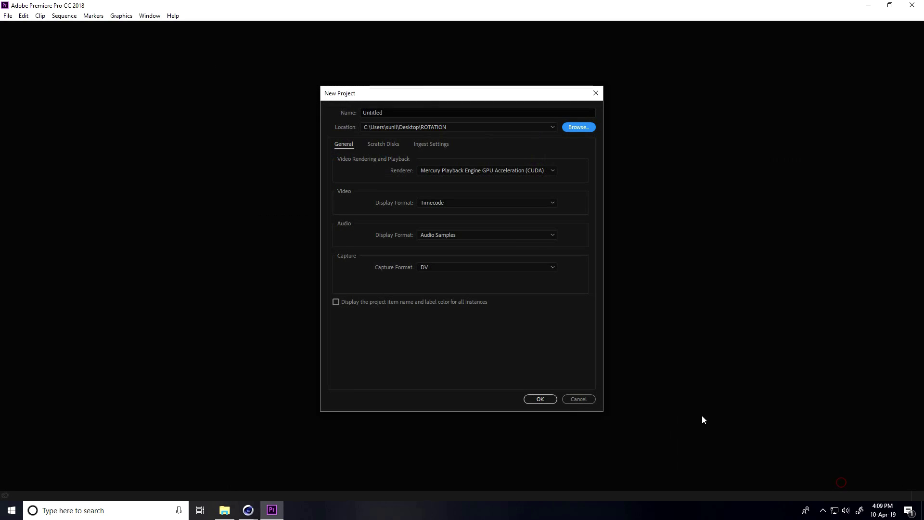
left_click_drag(395, 111, 365, 112)
type("U1")
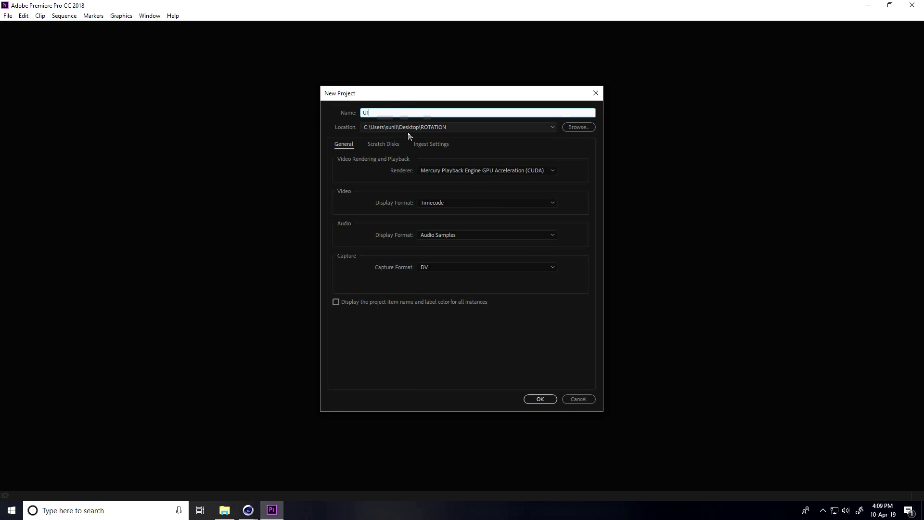
left_click(533, 399)
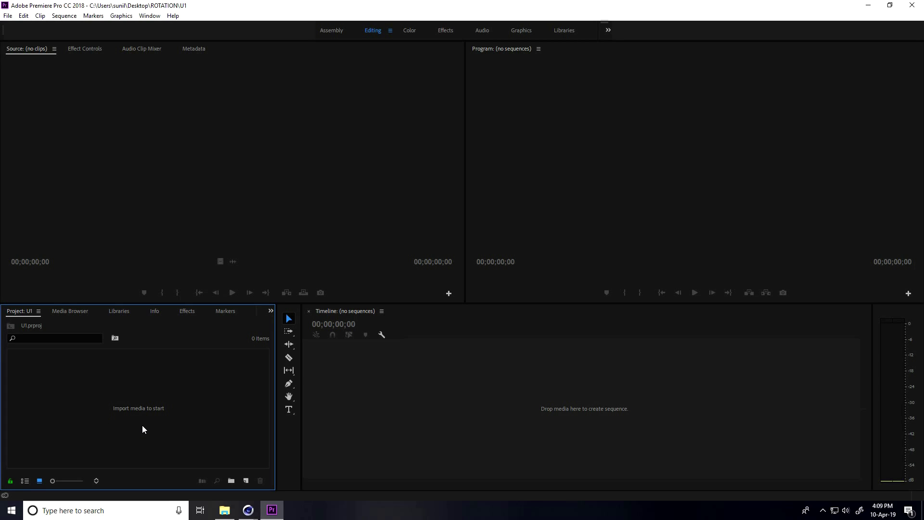
right_click(143, 428)
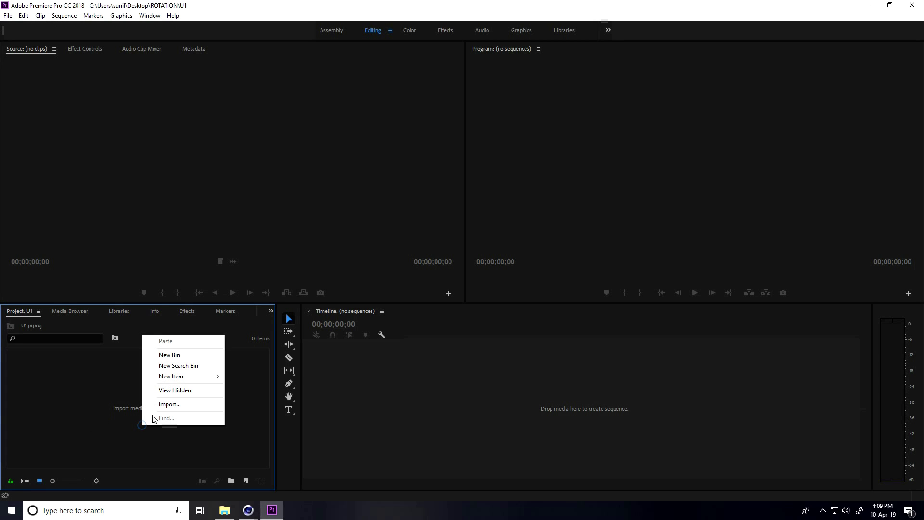
left_click(159, 404)
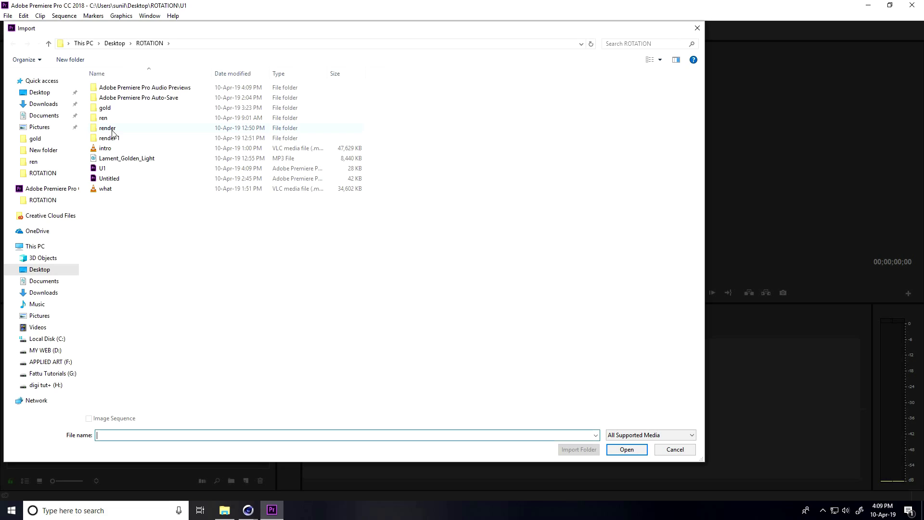
Import the silver render folder's 1_0000.jpg frames as an image sequence.
double_click(107, 128)
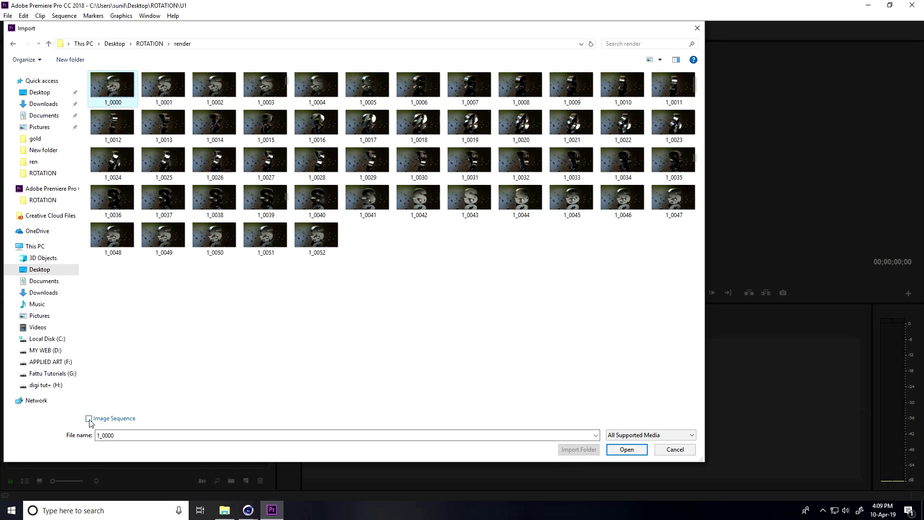
left_click(89, 419)
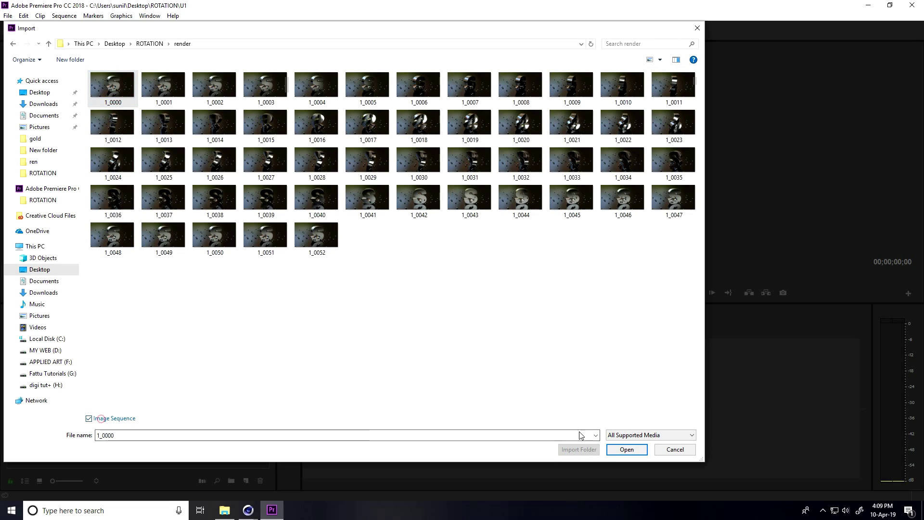
left_click(626, 449)
Import the gold s0000.jpg frames from render 1 as an image sequence.
right_click(163, 454)
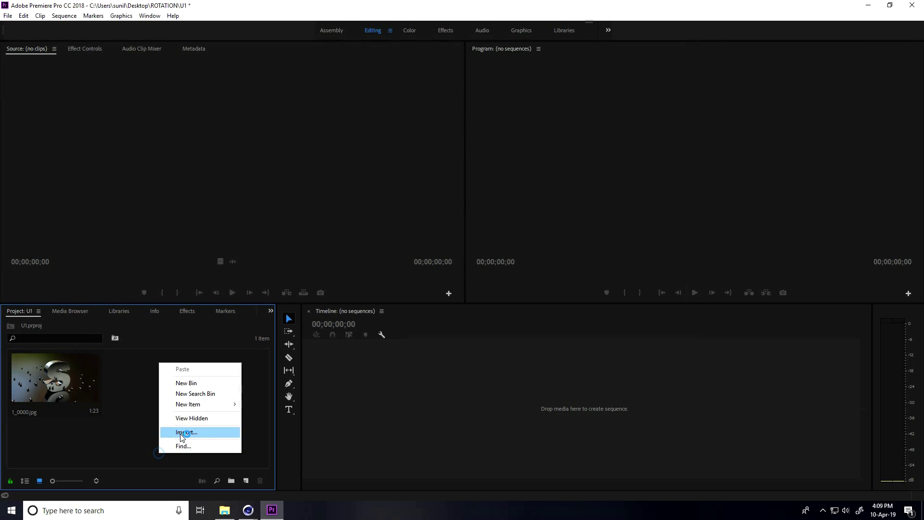
left_click(181, 434)
left_click(48, 44)
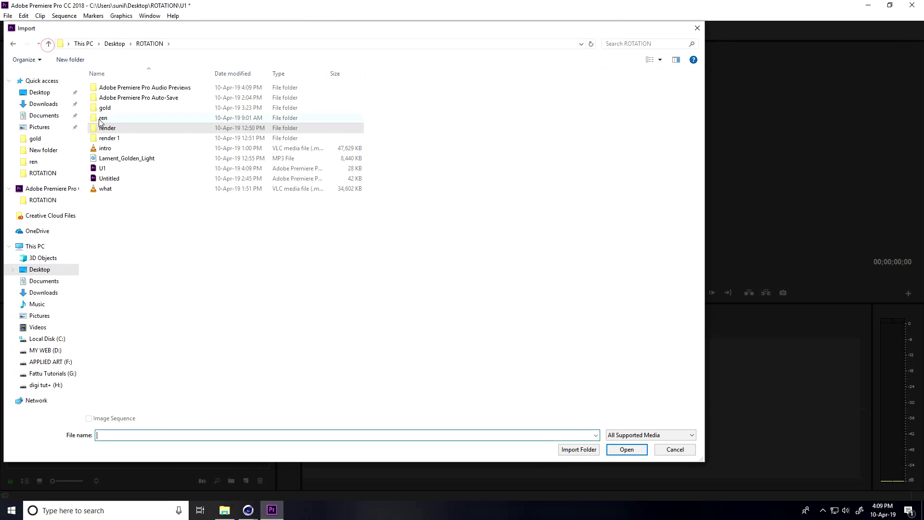
double_click(113, 137)
left_click(112, 84)
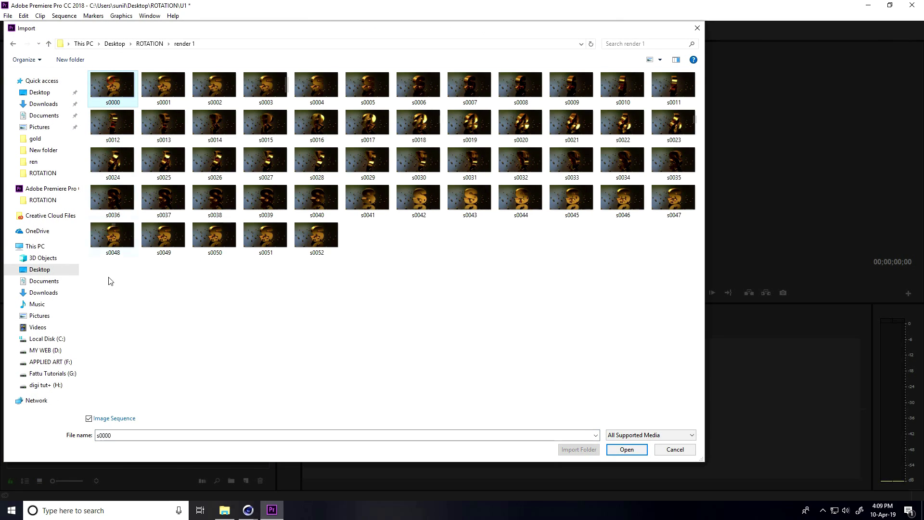
left_click(643, 446)
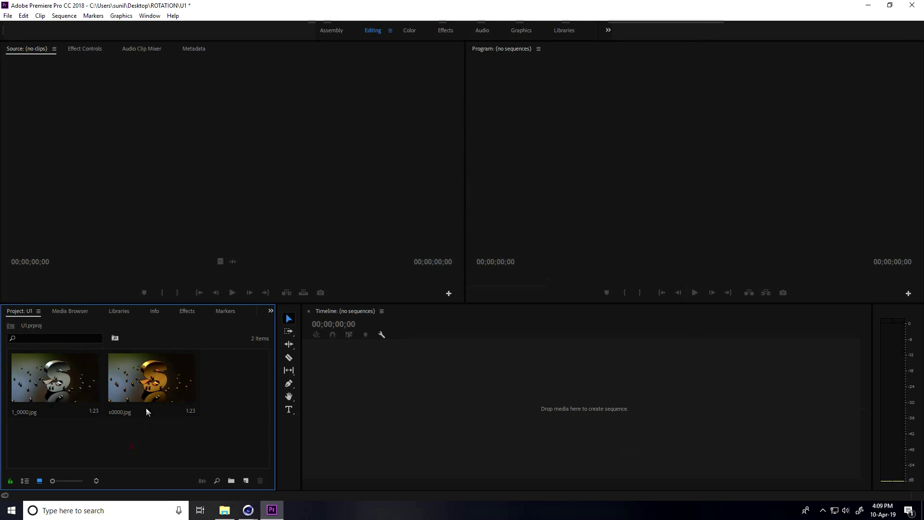
Build an s0000 sequence from s0000.jpg and arrange the gold clips on the timeline.
left_click_drag(143, 385, 374, 371)
left_click_drag(591, 481, 526, 471)
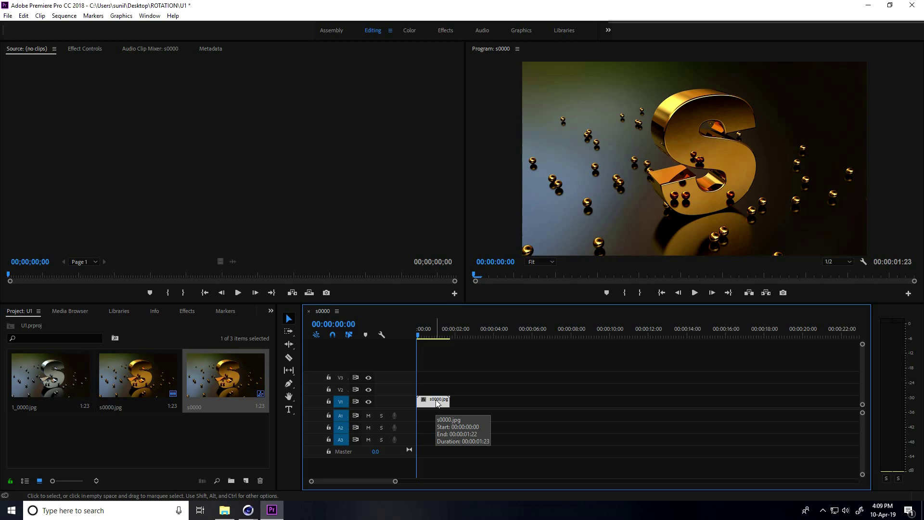
left_click_drag(438, 403, 471, 401)
left_click_drag(465, 261, 278, 262)
left_click_drag(497, 434, 500, 400)
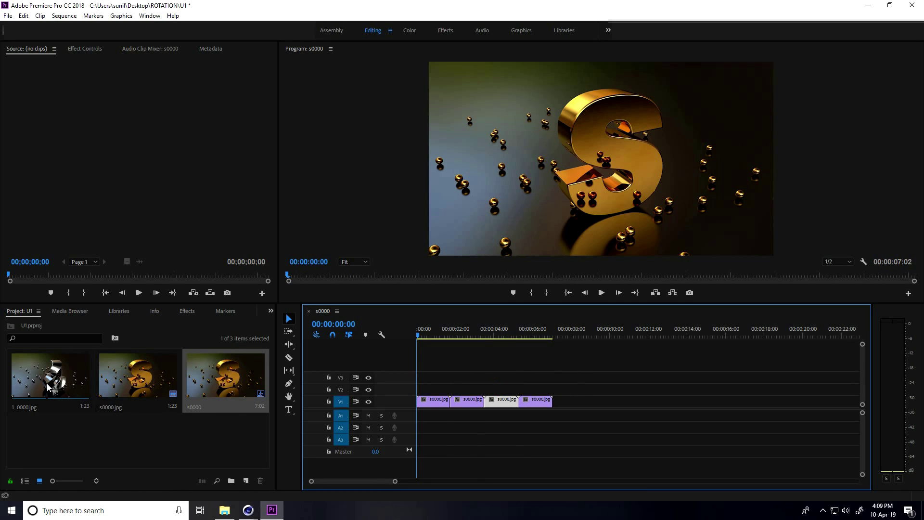
Append the silver 1_0000.jpg clip after the last gold clip on V1.
left_click_drag(54, 386, 532, 390)
mouse_move(394, 481)
left_mouse_down()
mouse_move(361, 481)
mouse_move(380, 481)
left_mouse_up()
left_click_drag(55, 382, 595, 404)
right_click(575, 403)
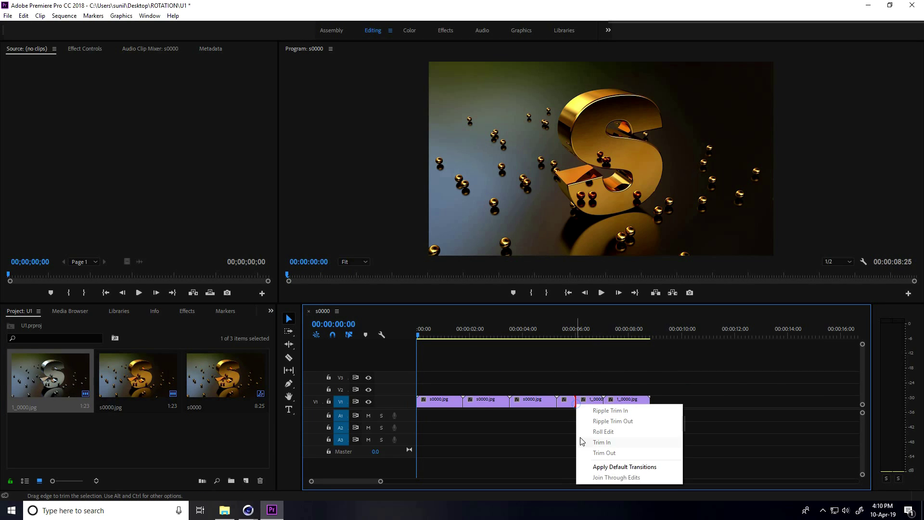
left_click(622, 466)
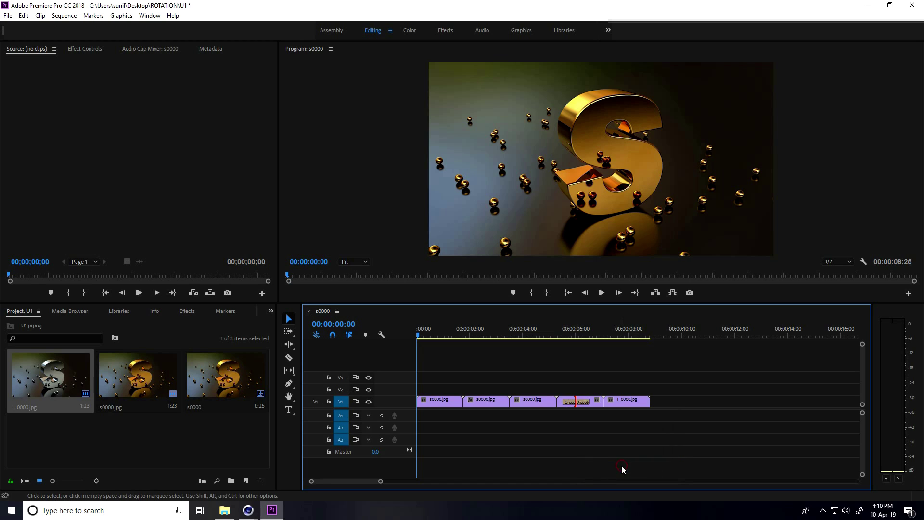
left_click(628, 402)
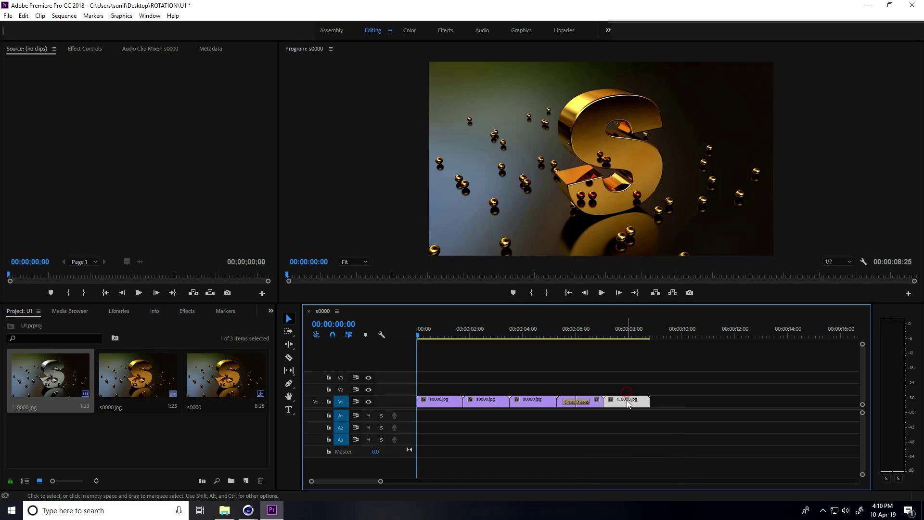
left_click_drag(626, 403, 717, 403, "alt")
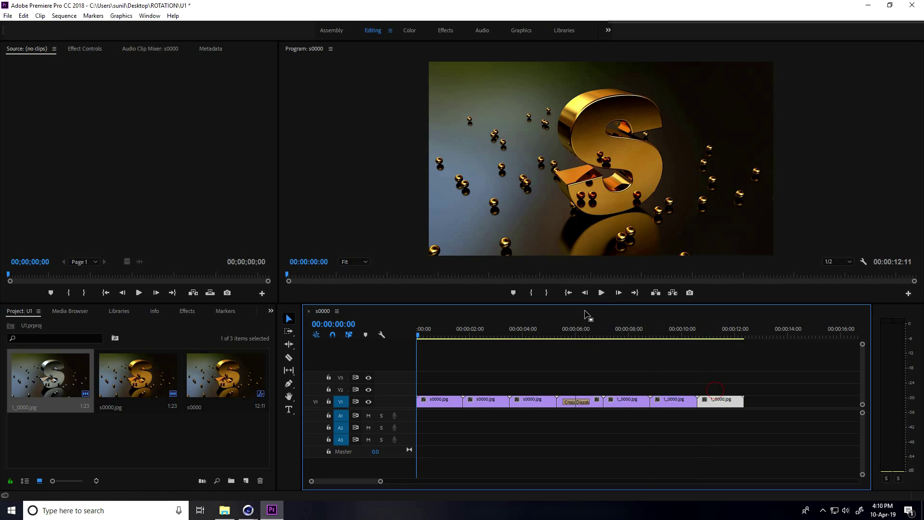
left_click(601, 293)
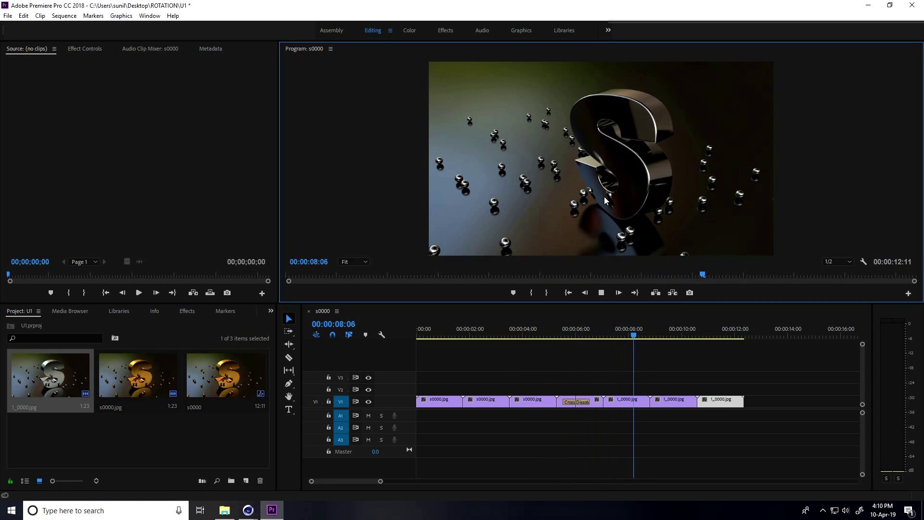
left_click(601, 292)
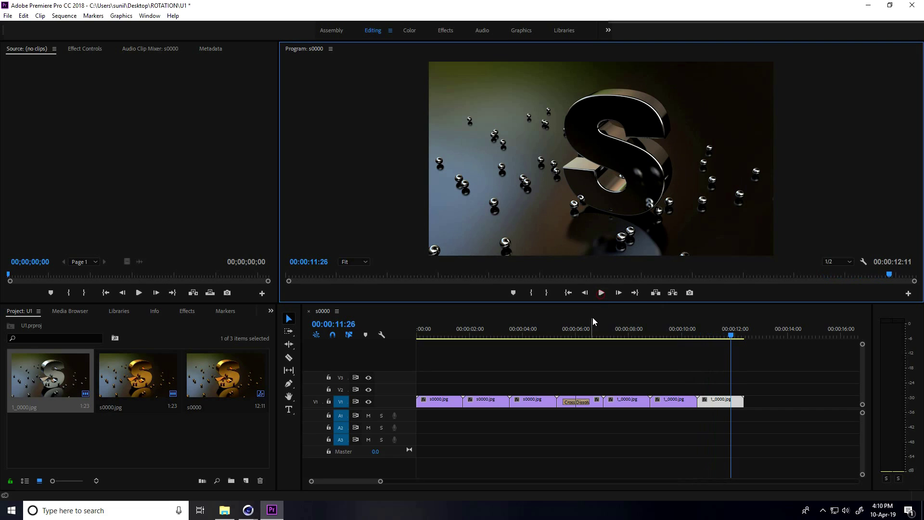
Import Lament_Golden_Light.mp3 from the ROTATION folder and place it on audio track A1.
right_click(163, 441)
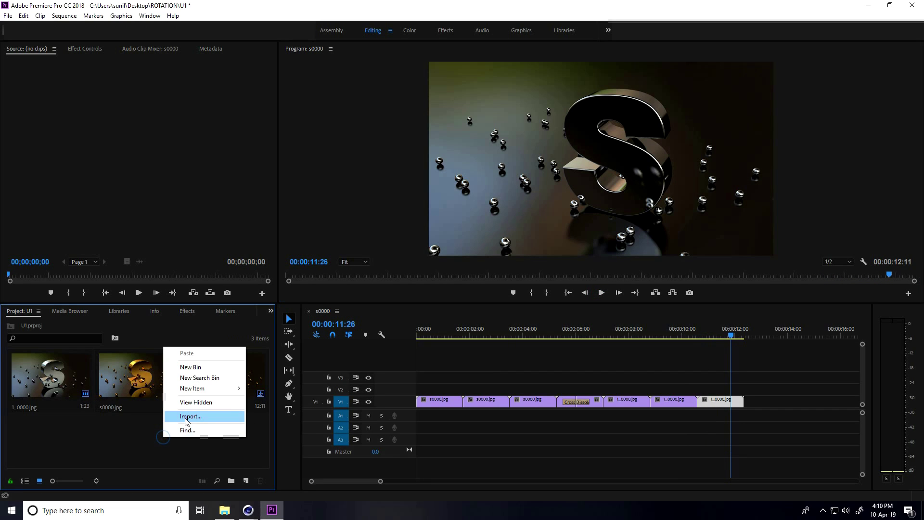
left_click(185, 416)
left_click(48, 44)
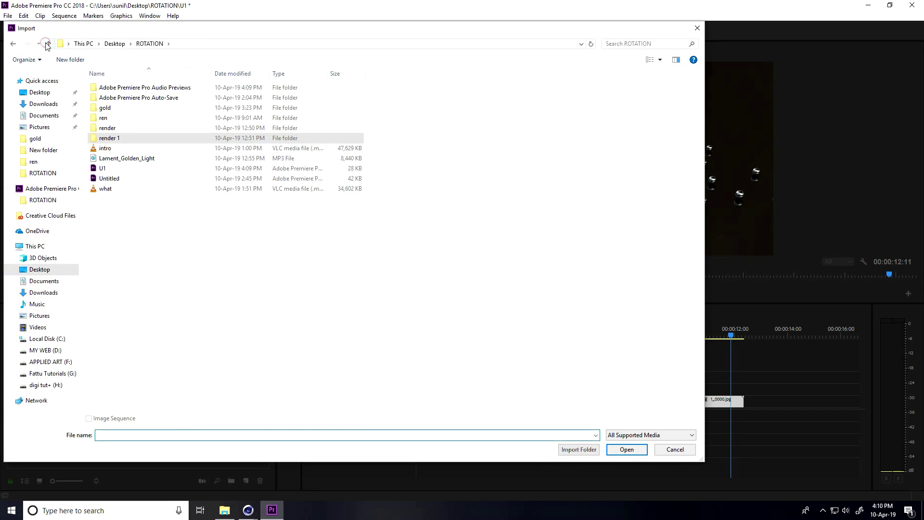
left_click(125, 158)
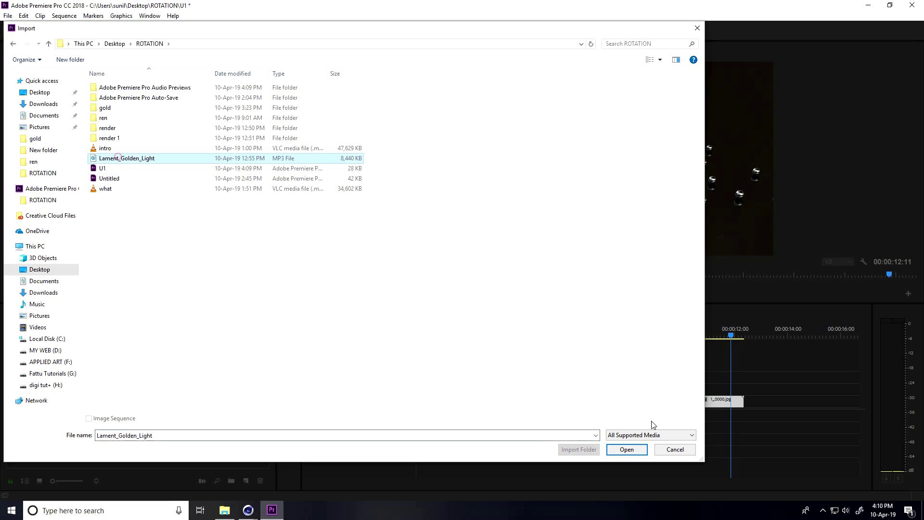
left_click(626, 449)
left_click_drag(50, 430, 423, 417)
Play the sequence with the music, then trim about a second off the music's start.
key("Home")
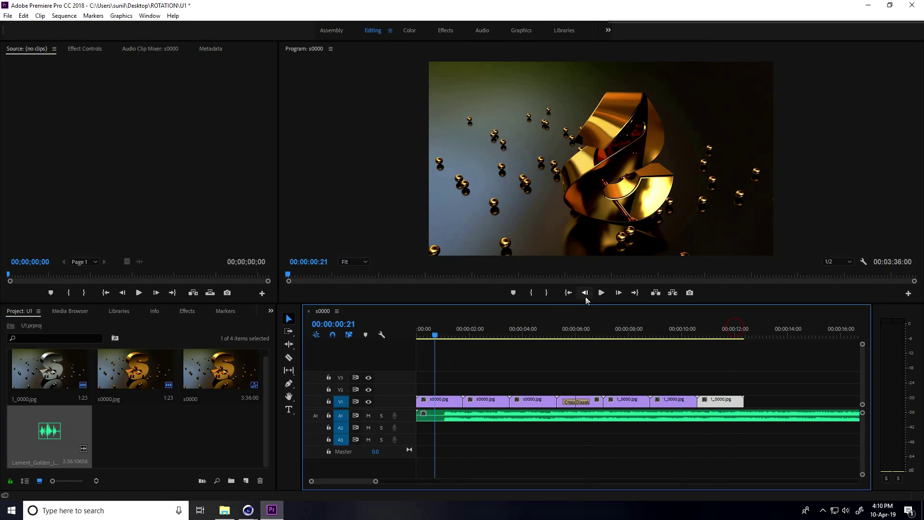
left_click(601, 292)
left_click(399, 345)
key("Home")
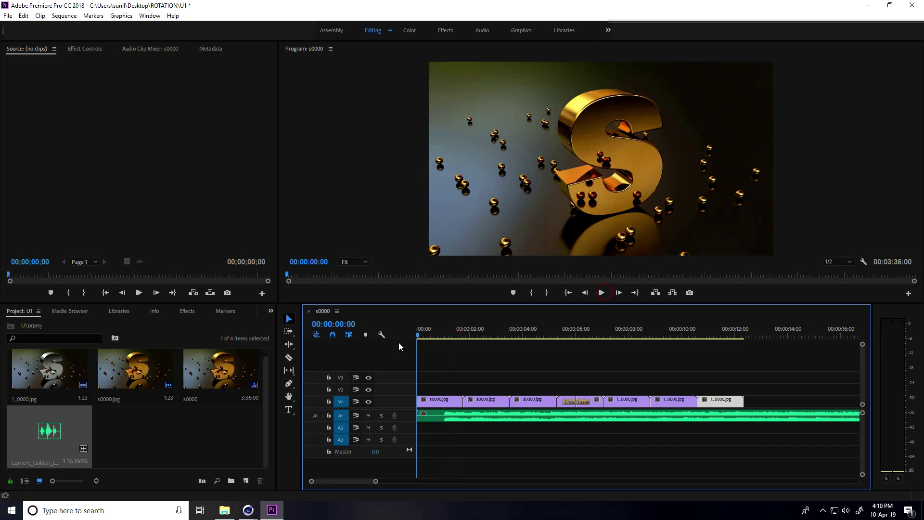
mouse_move(419, 415)
left_mouse_down()
mouse_move(443, 416)
mouse_move(435, 421)
left_mouse_up()
Cut the music with the Razor where the video ends and delete the leftover part.
left_click(845, 510)
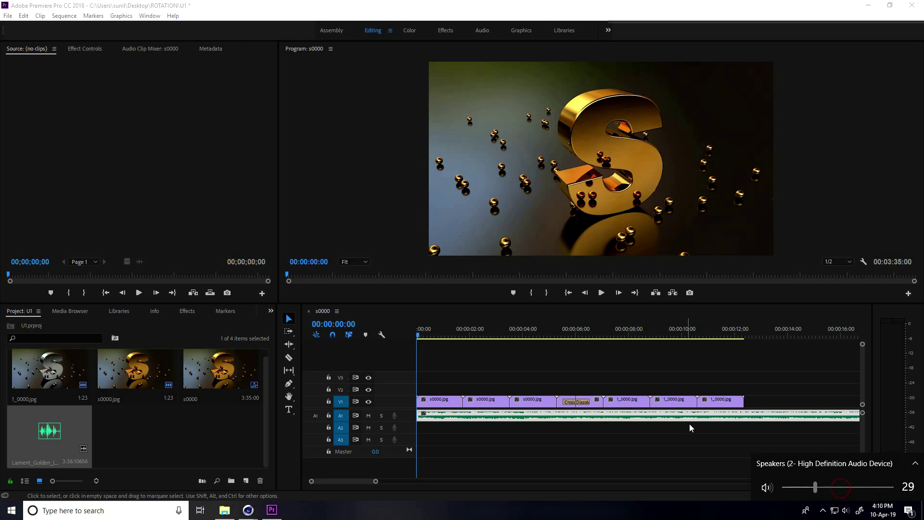
left_click(647, 381)
left_click(289, 358)
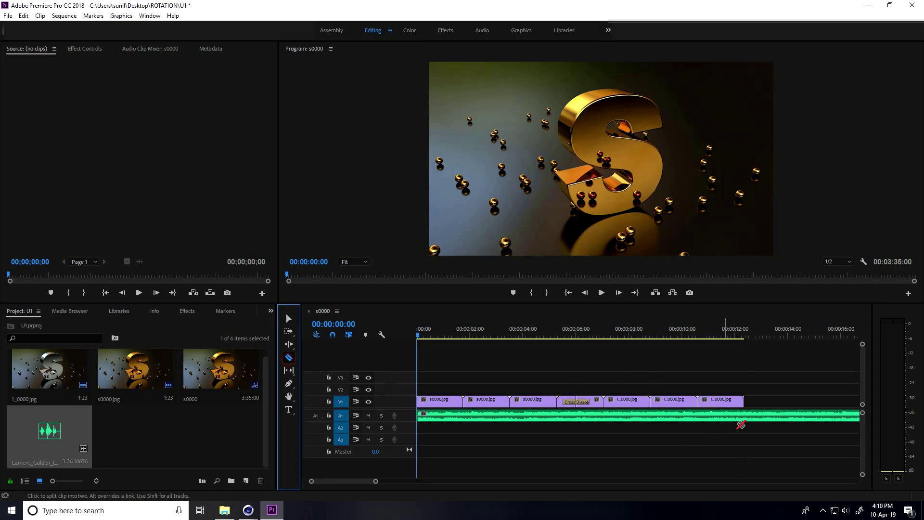
left_click(751, 417)
left_click(289, 318)
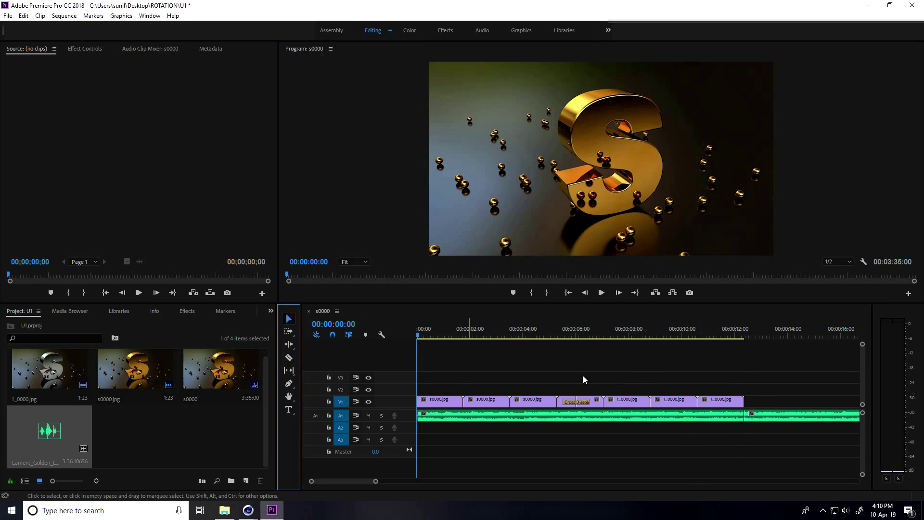
left_click_drag(784, 377, 803, 437)
key("Delete")
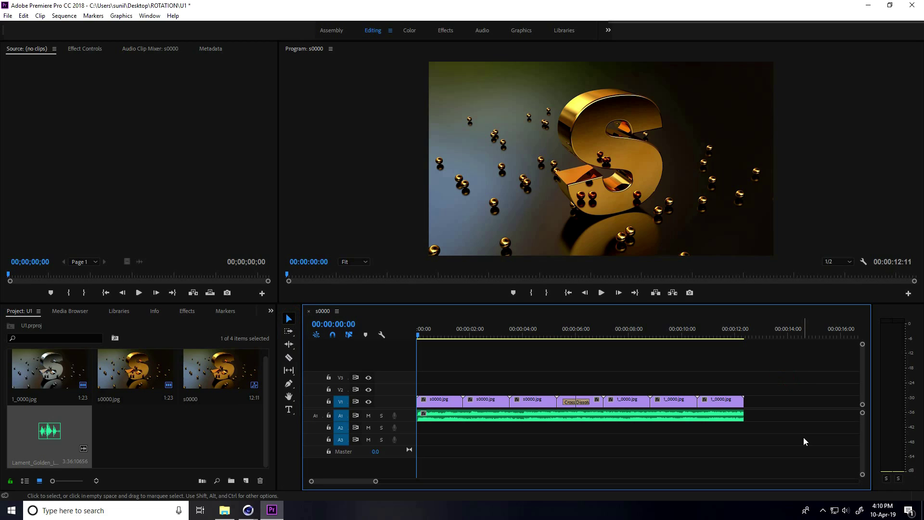
Apply default fade-out transitions to the video and music end points, then play the sequence.
right_click(746, 400)
left_click(793, 463)
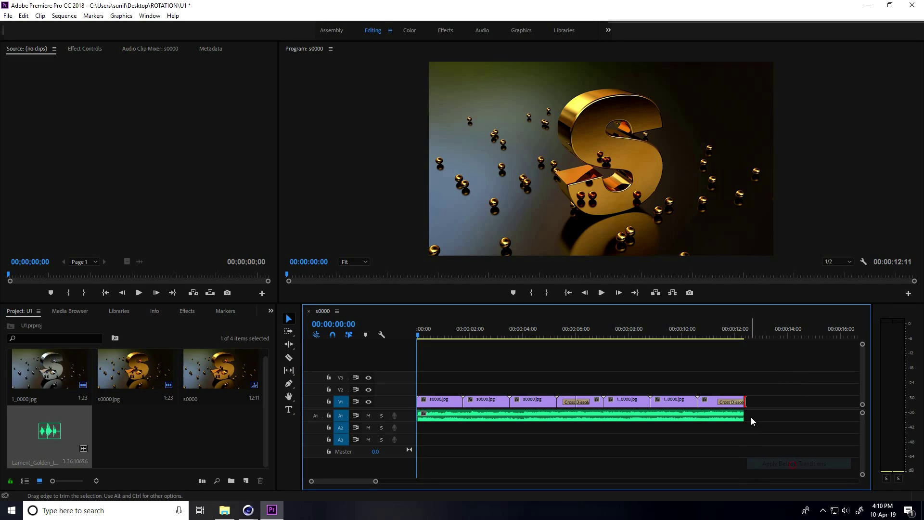
right_click(745, 414)
left_click(768, 477)
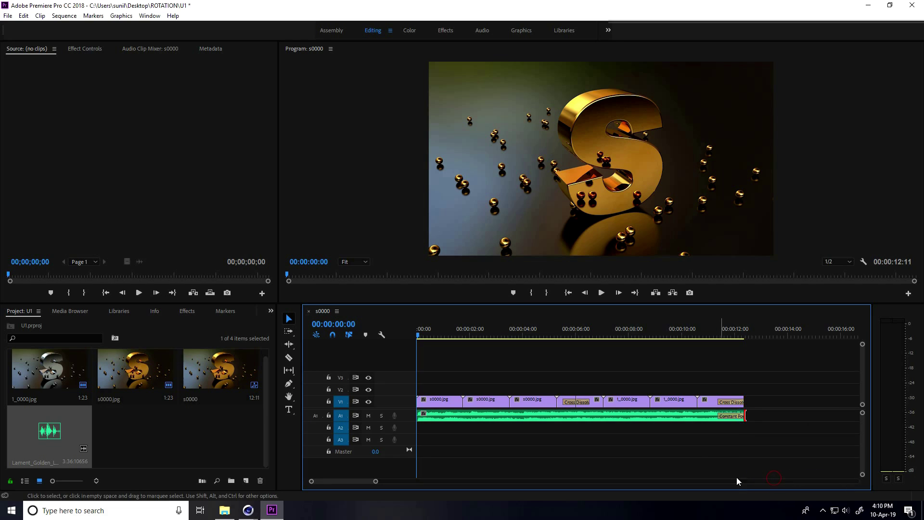
left_click(601, 293)
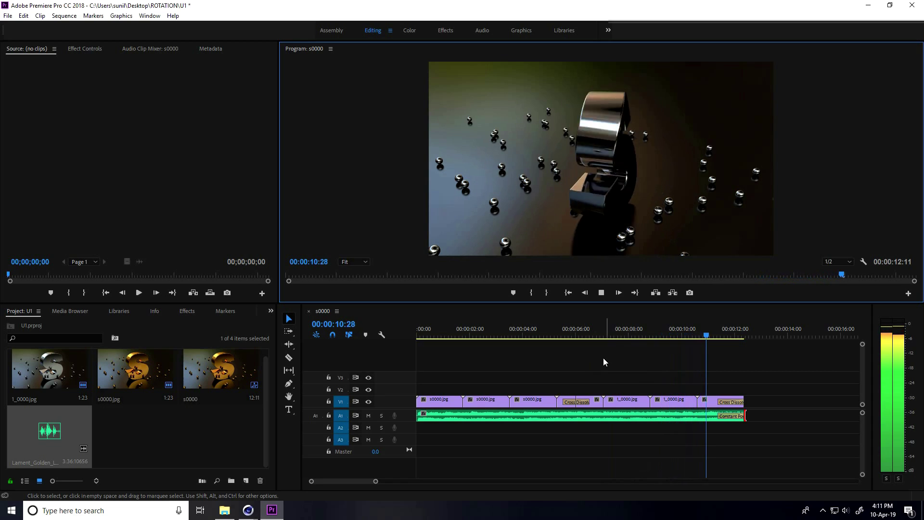
key("space")
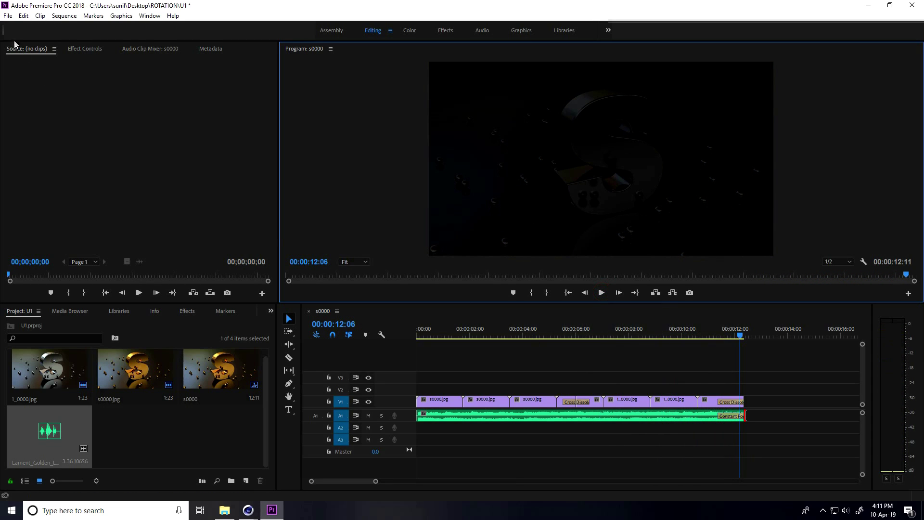
Open the sequence's export settings and choose the High Quality 1080p HD preset.
left_click(8, 18)
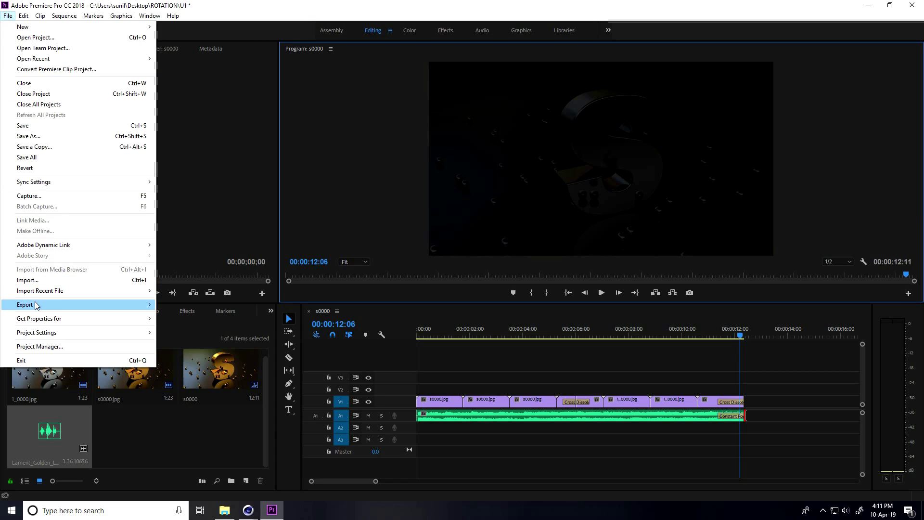
mouse_move(120, 307)
left_click(181, 304)
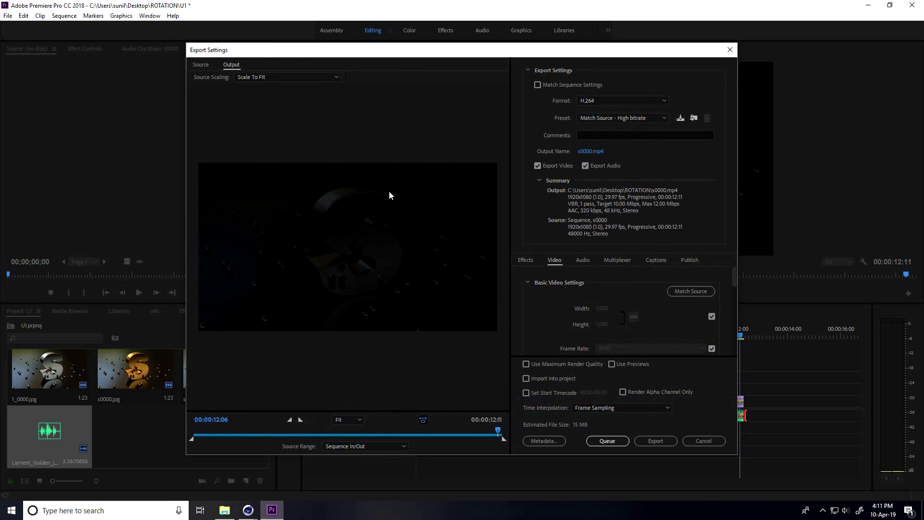
left_click(585, 118)
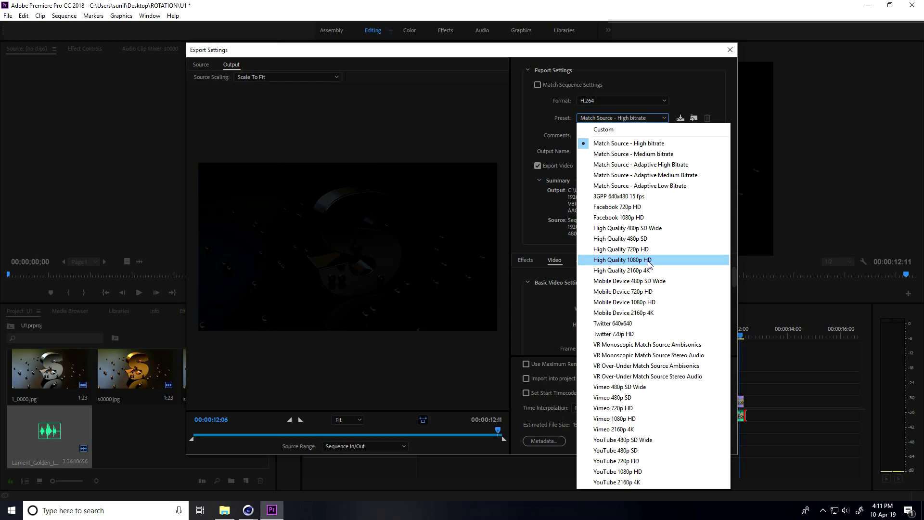
left_click(622, 260)
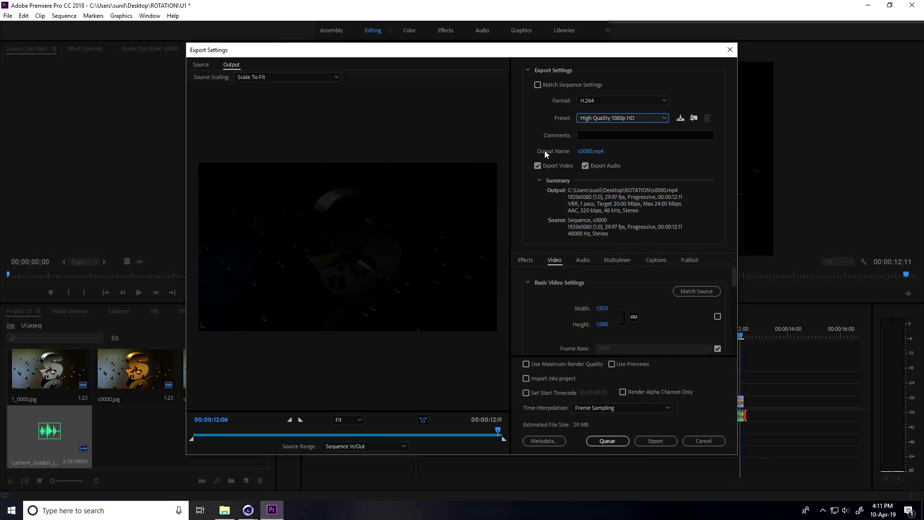
Name the output intro in the Desktop's animation s folder and export the video.
left_click(592, 151)
left_click(226, 129)
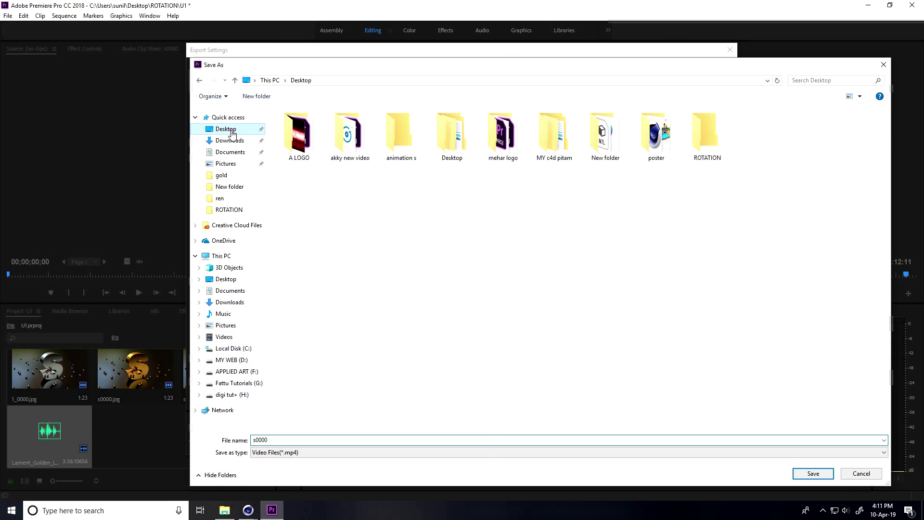
double_click(395, 154)
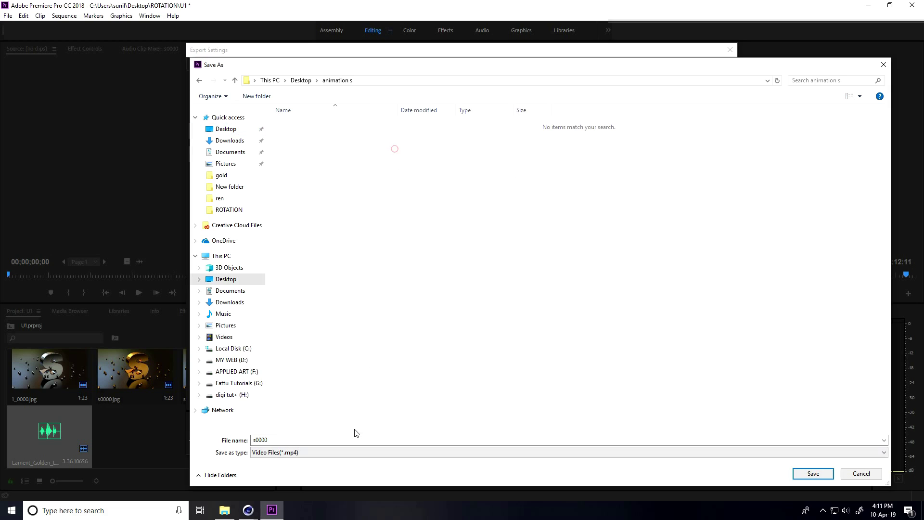
double_click(340, 439)
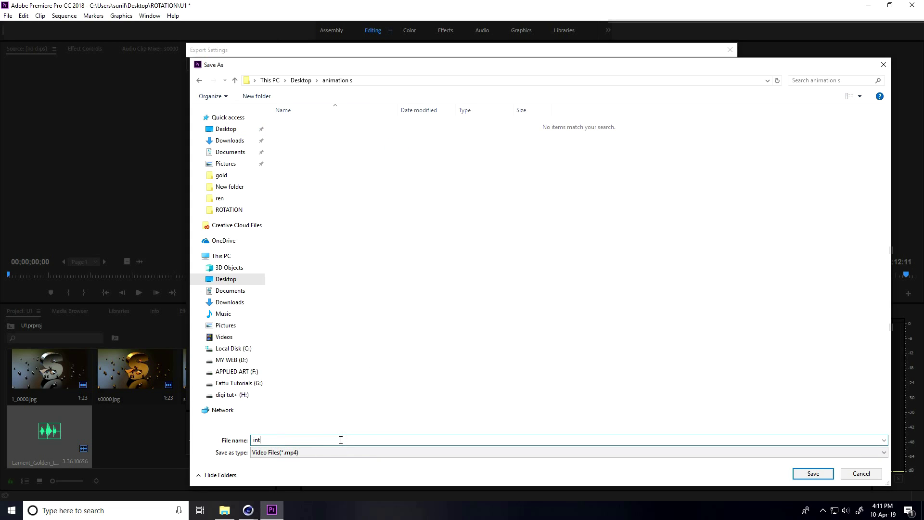
type("intro")
left_click(814, 474)
left_click(649, 439)
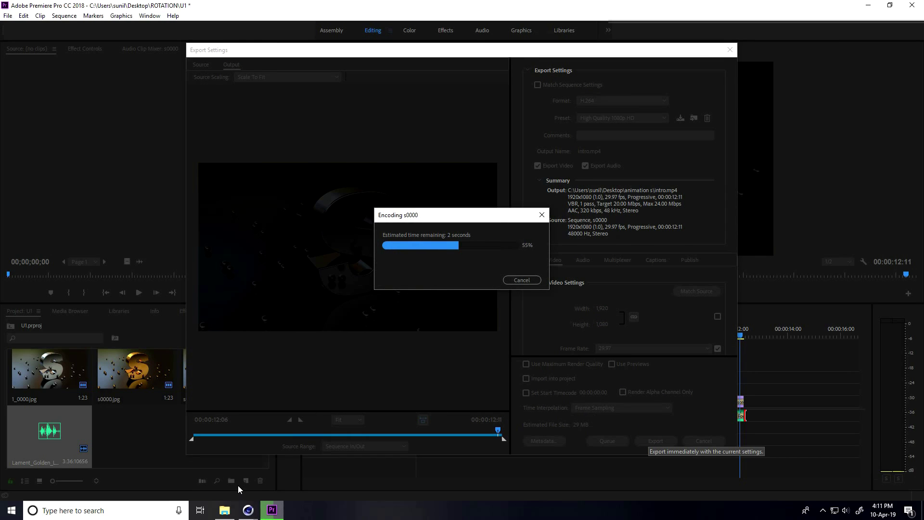
Refresh the animation s folder and play the exported intro video in VLC.
left_click(225, 509)
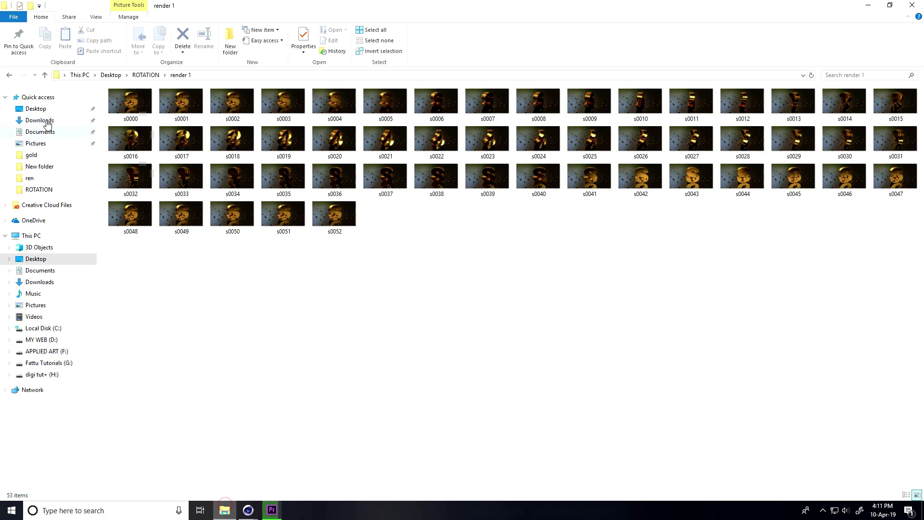
left_click(32, 111)
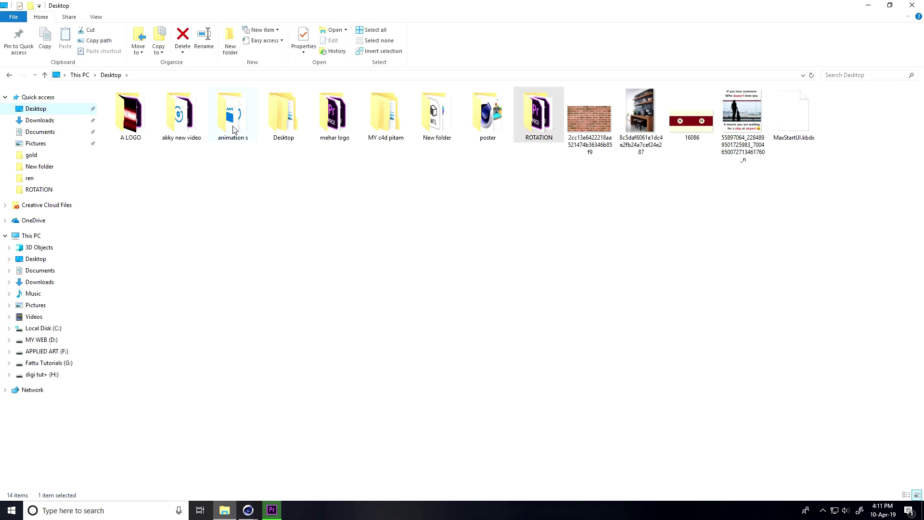
double_click(233, 126)
right_click(185, 185)
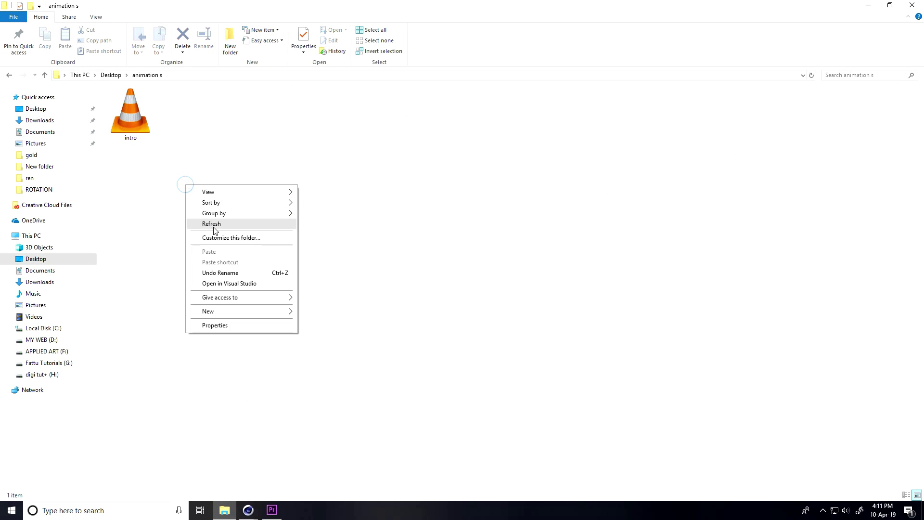
left_click(212, 225)
double_click(140, 118)
scroll(373, 339, "up", 12)
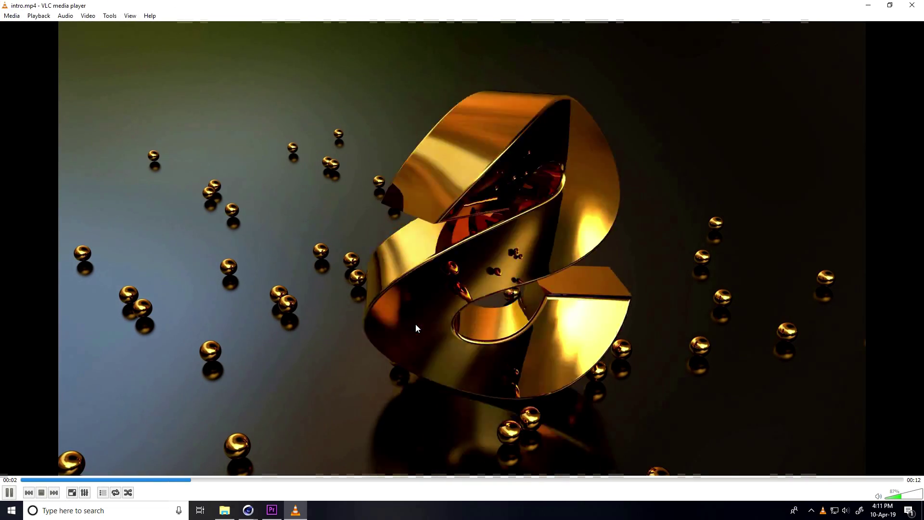